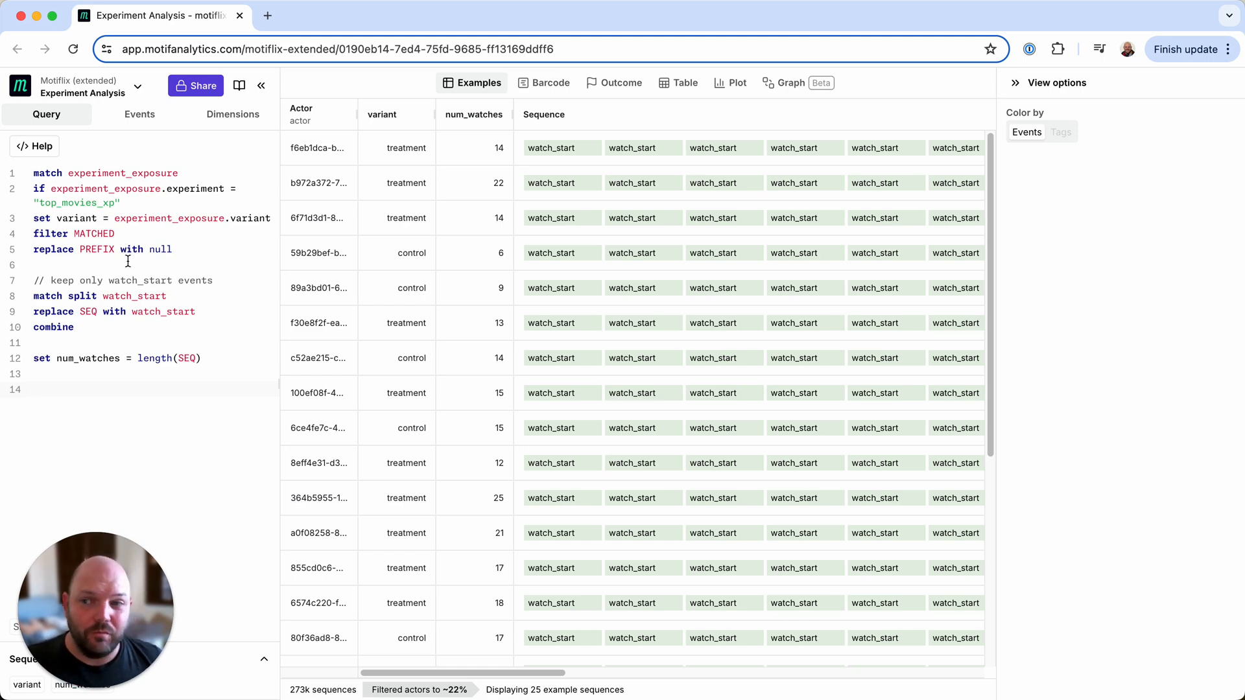
- Comment out the watch_start filtering, combine and num_watches lines (lines 7–12) of the query
drag(208, 358, 18, 292)
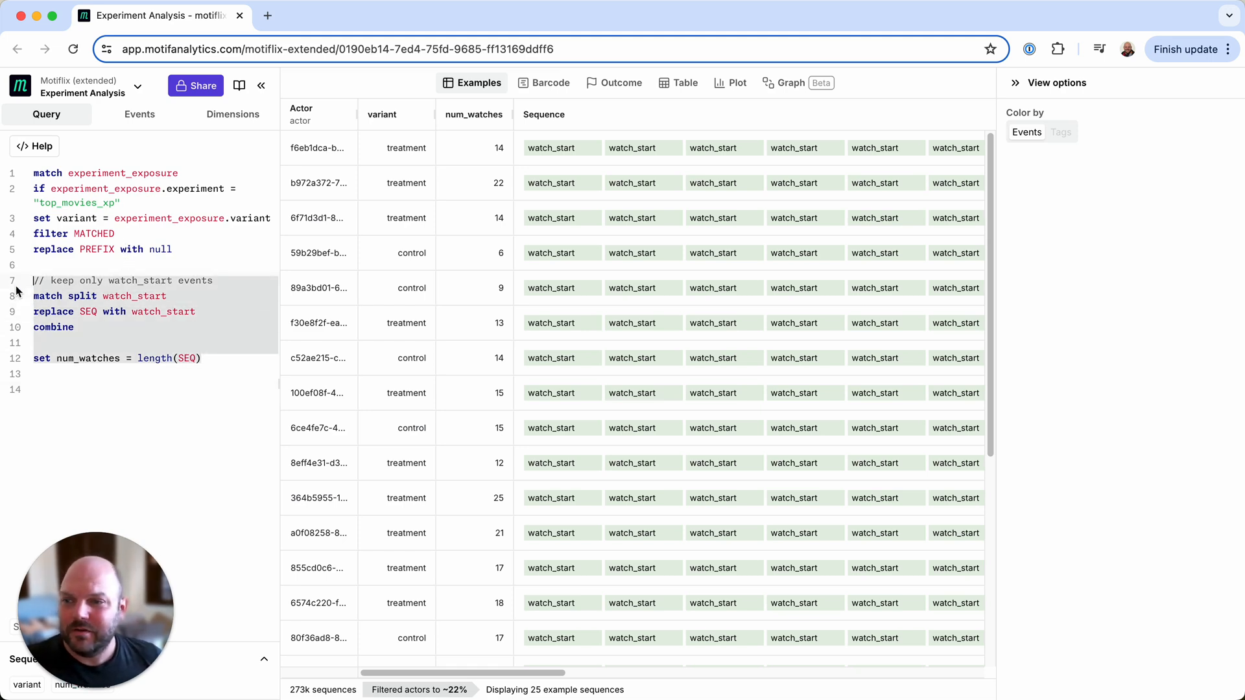
key(ctrl+slash)
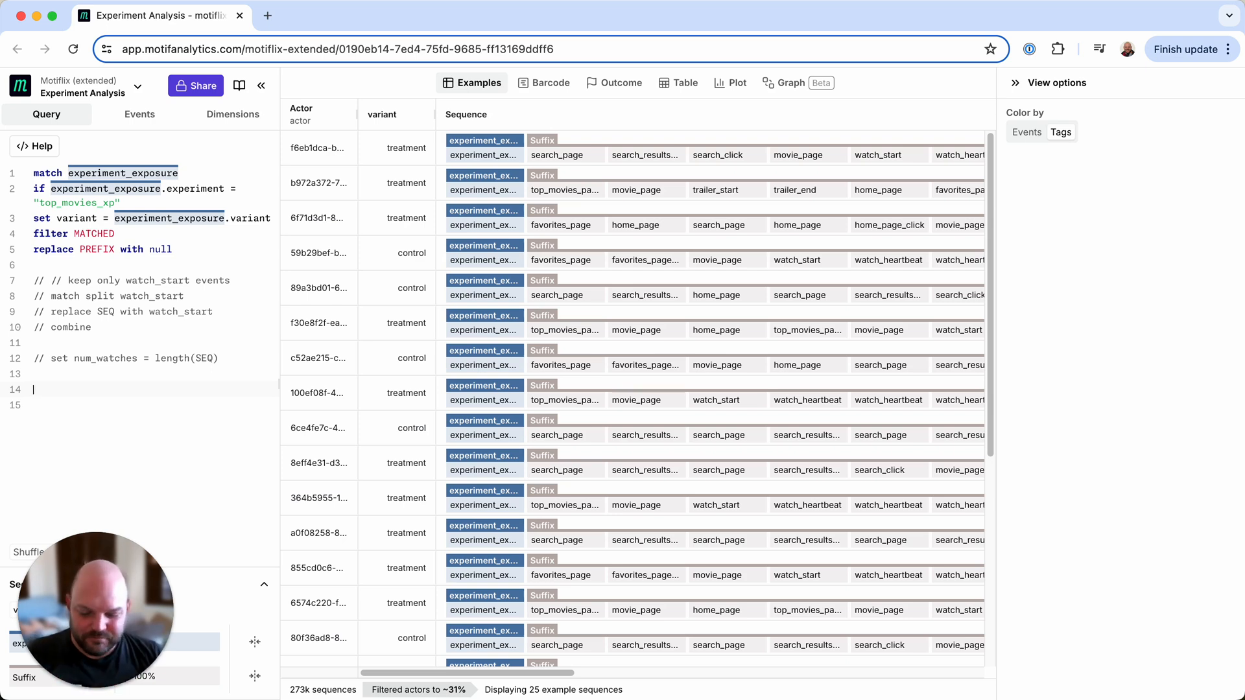
- Insert the sessionize snippet, splitting sequences into sessions separated by gaps longer than 1h
text(\sessionize)
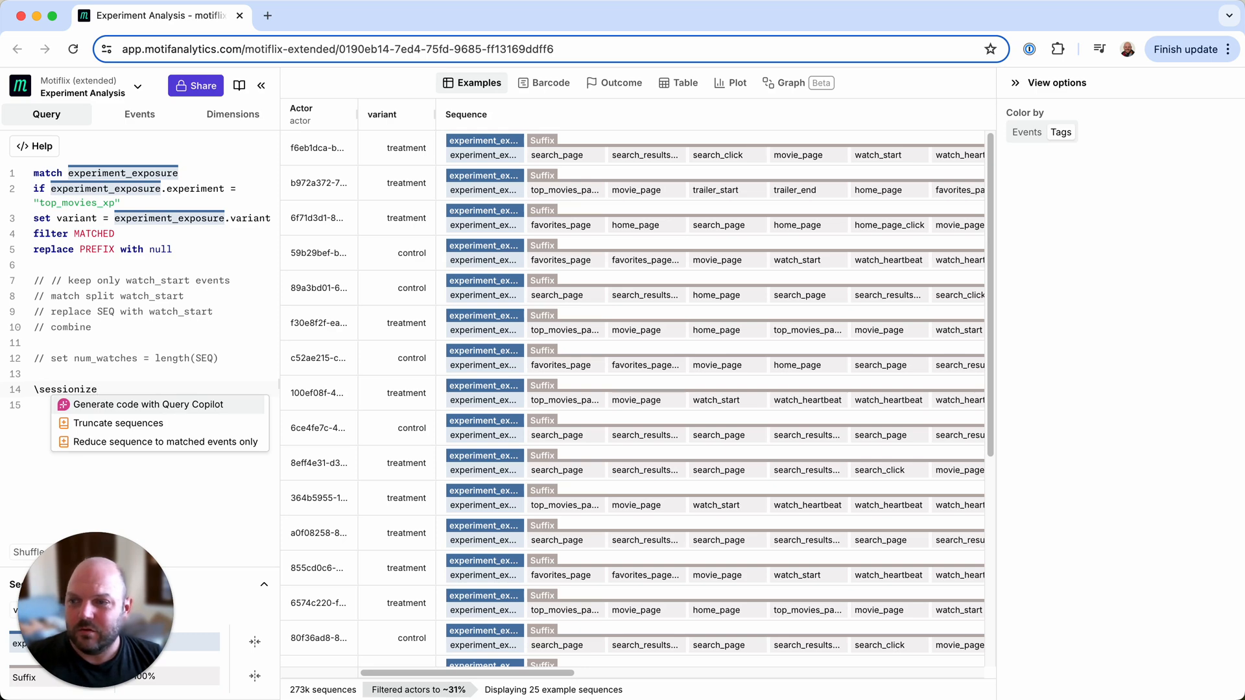
key(Return)
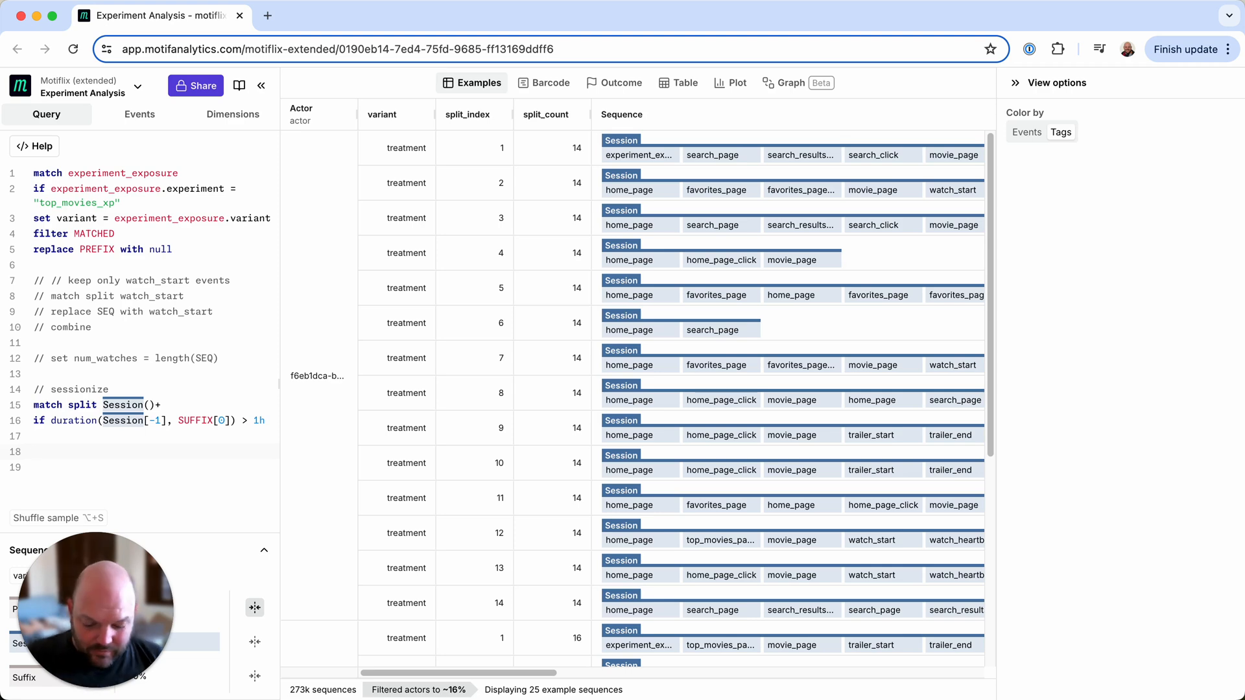
- Add a match watch_start line after the sessionize block, picking the event from the autocomplete
text(match watch)
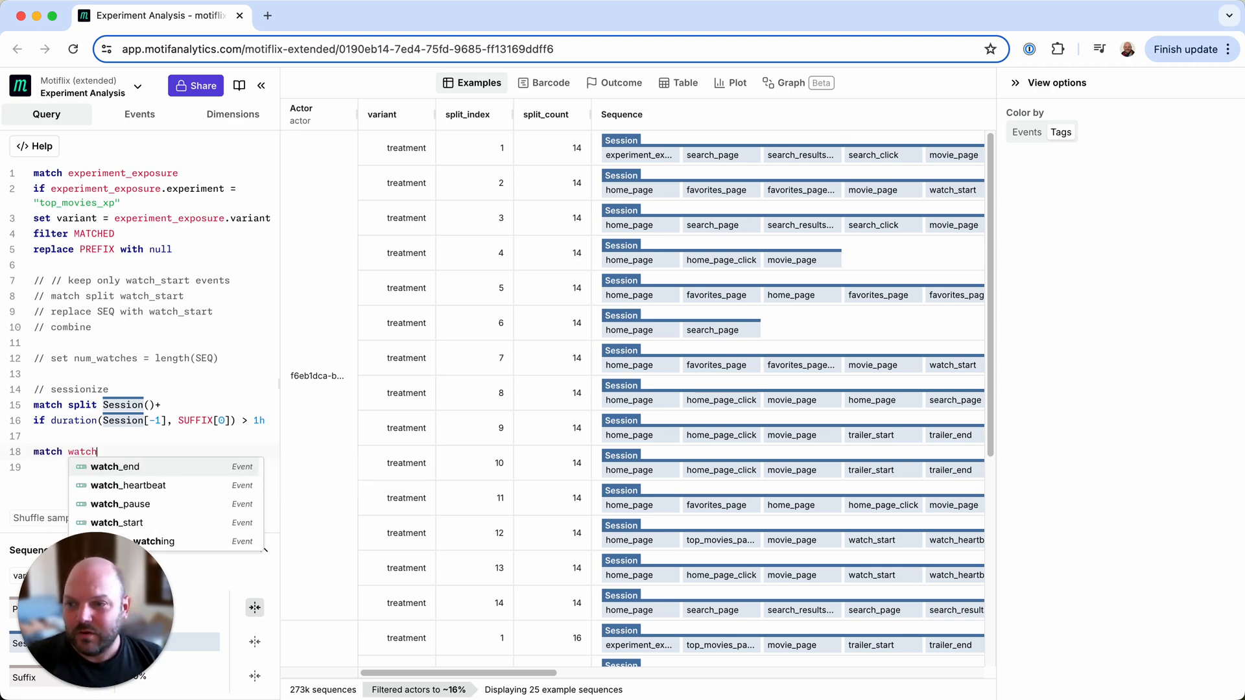
key(Down)
key(Down)
key(Down)
key(Return)
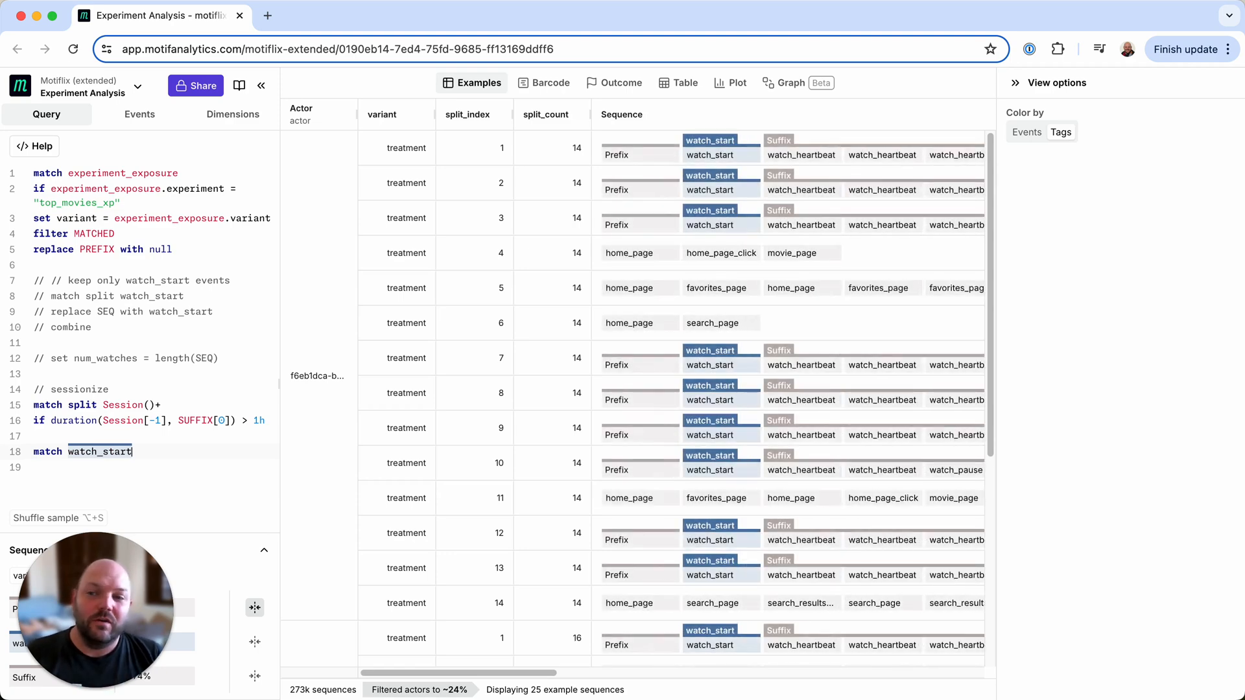
key(Return)
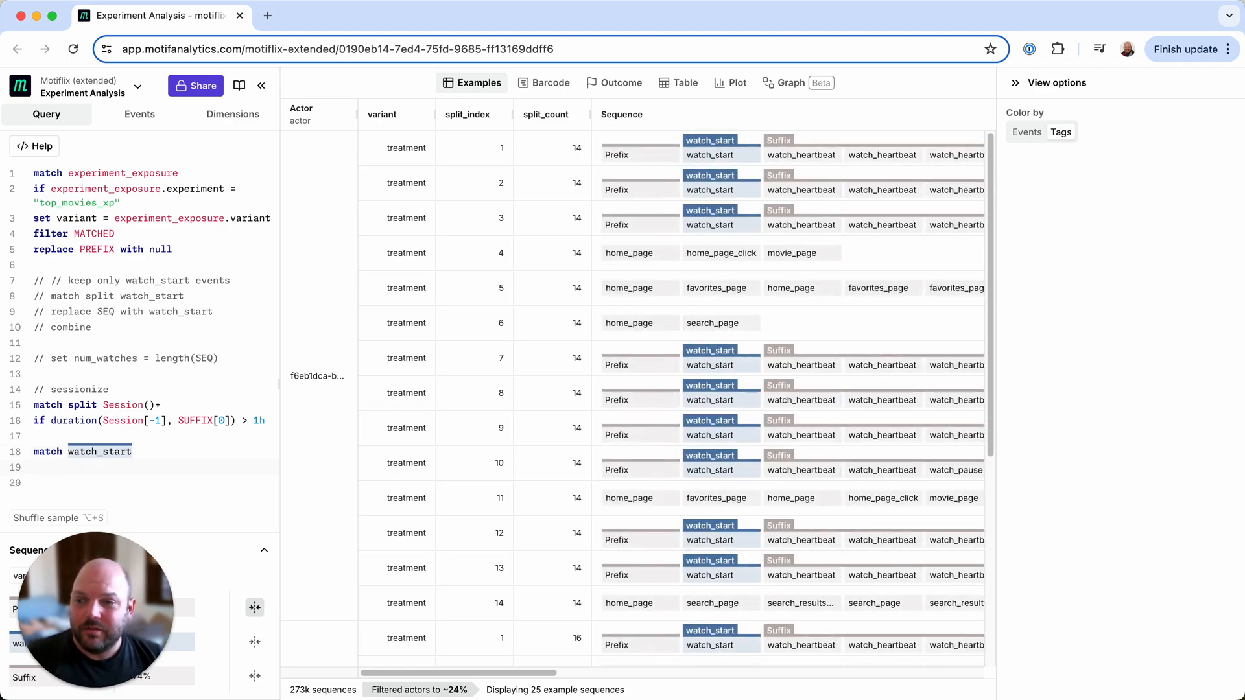
- Add the line set dur = duration(SEQ[0],watch_start) and start a new line below
text(set dur )
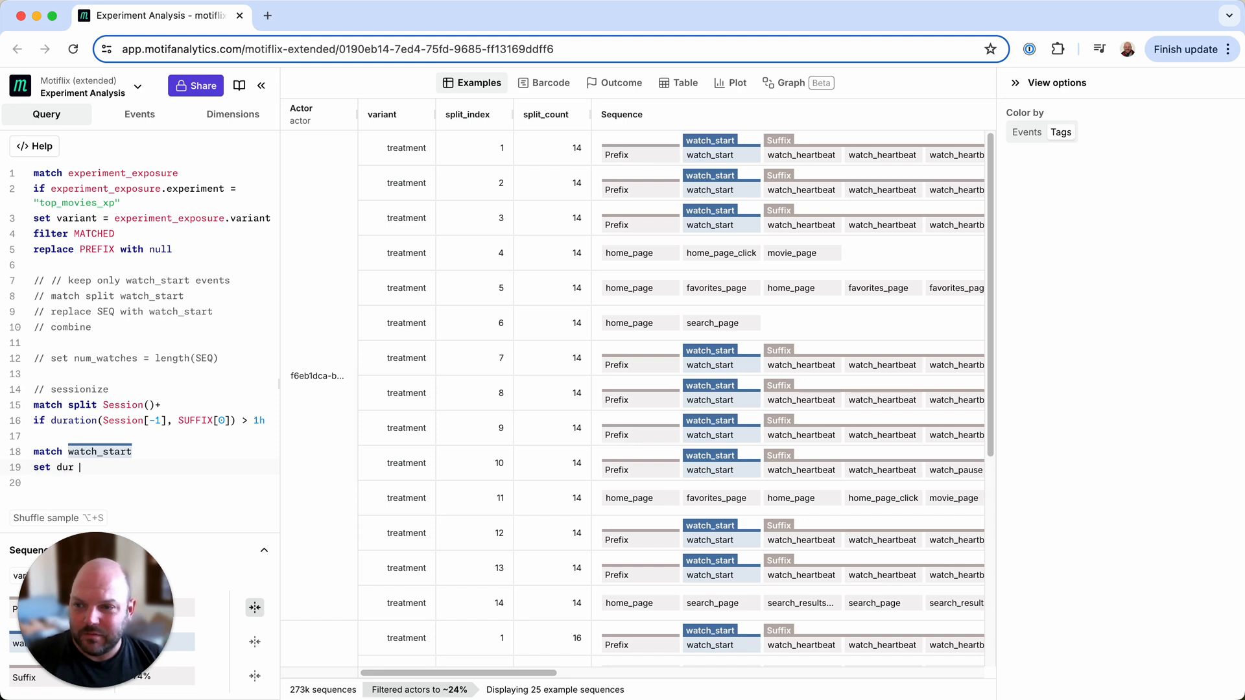
text(=)
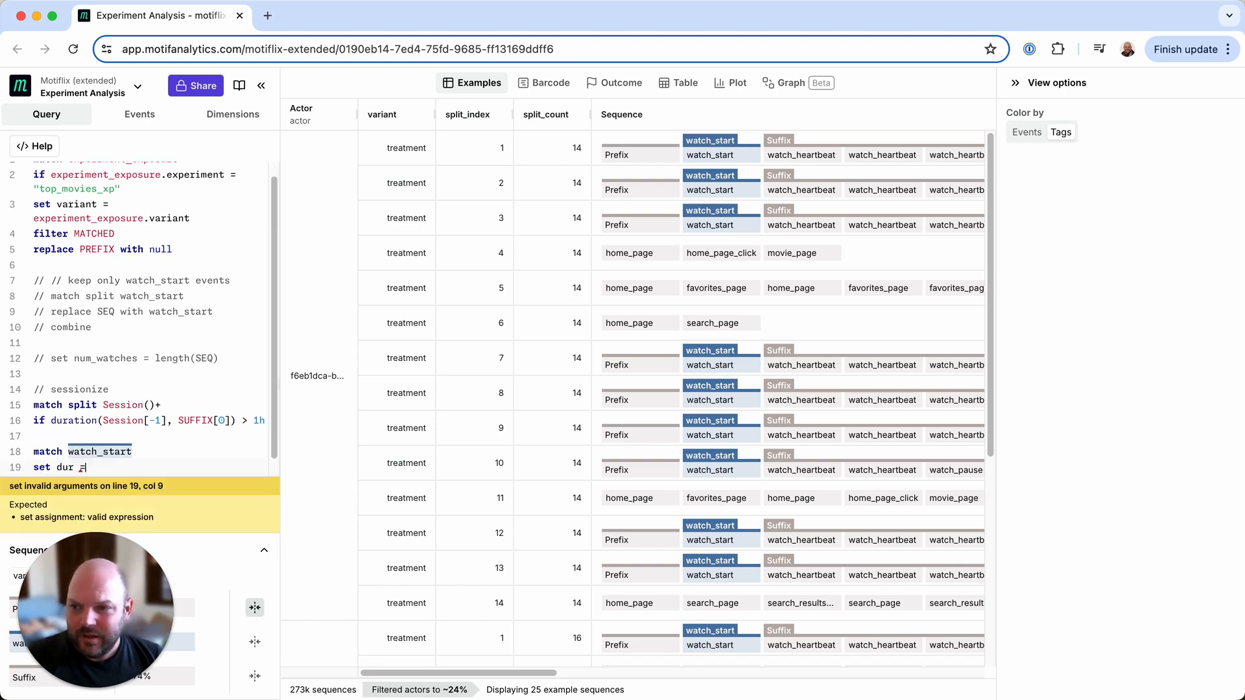
text( duration)
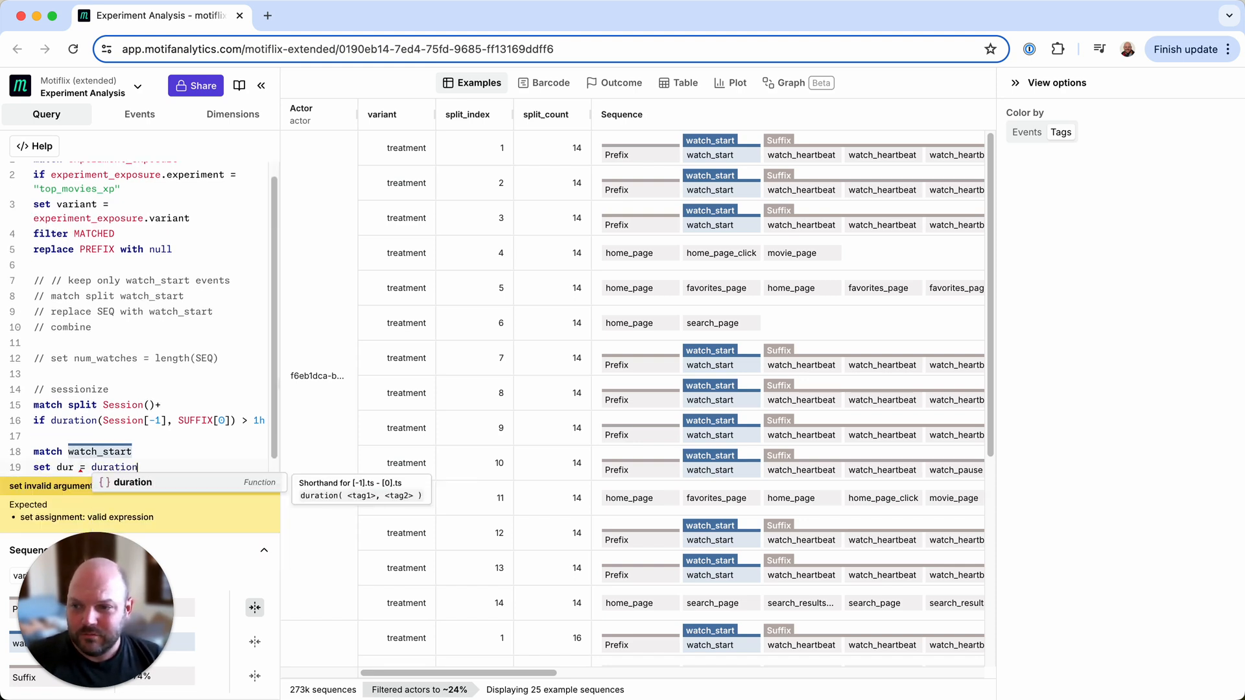
text((SEQ[0],)
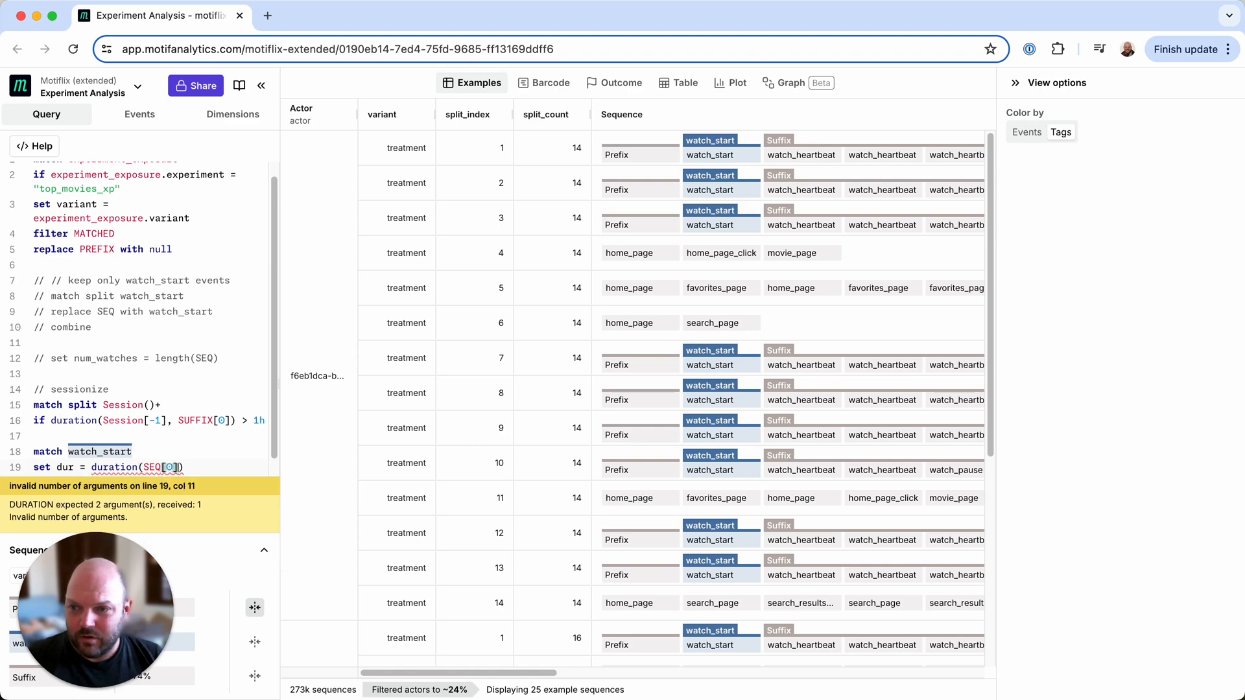
text( watch_start)
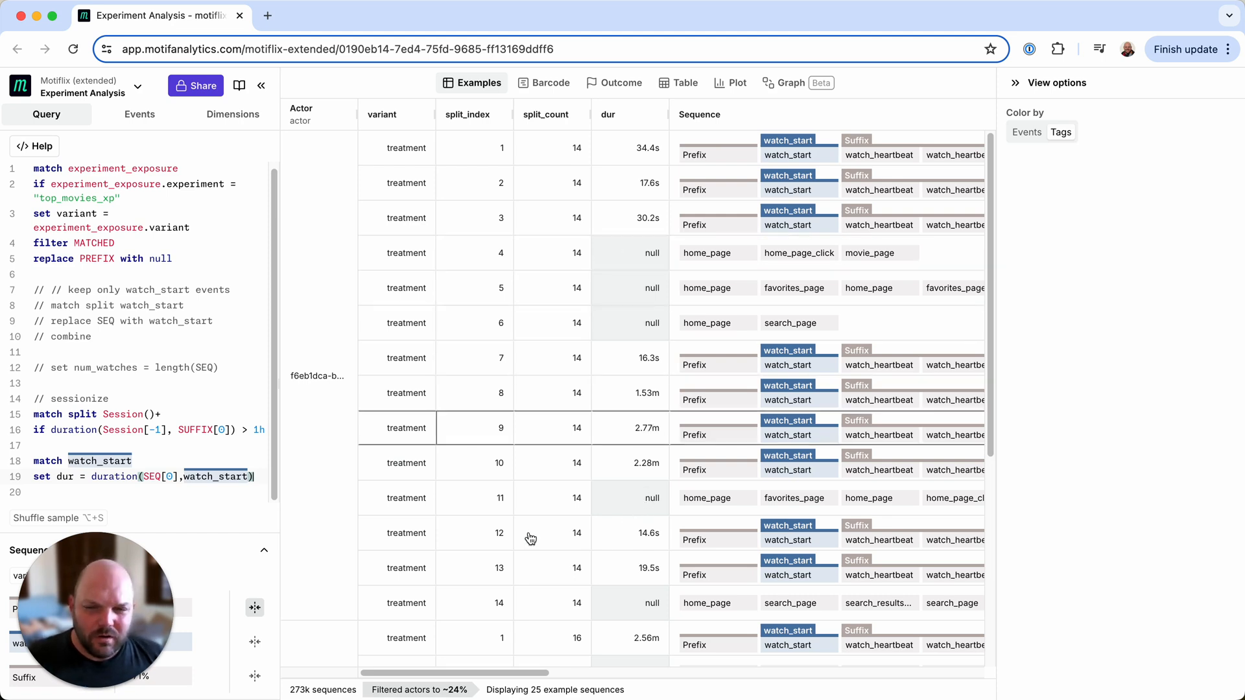
click(253, 480)
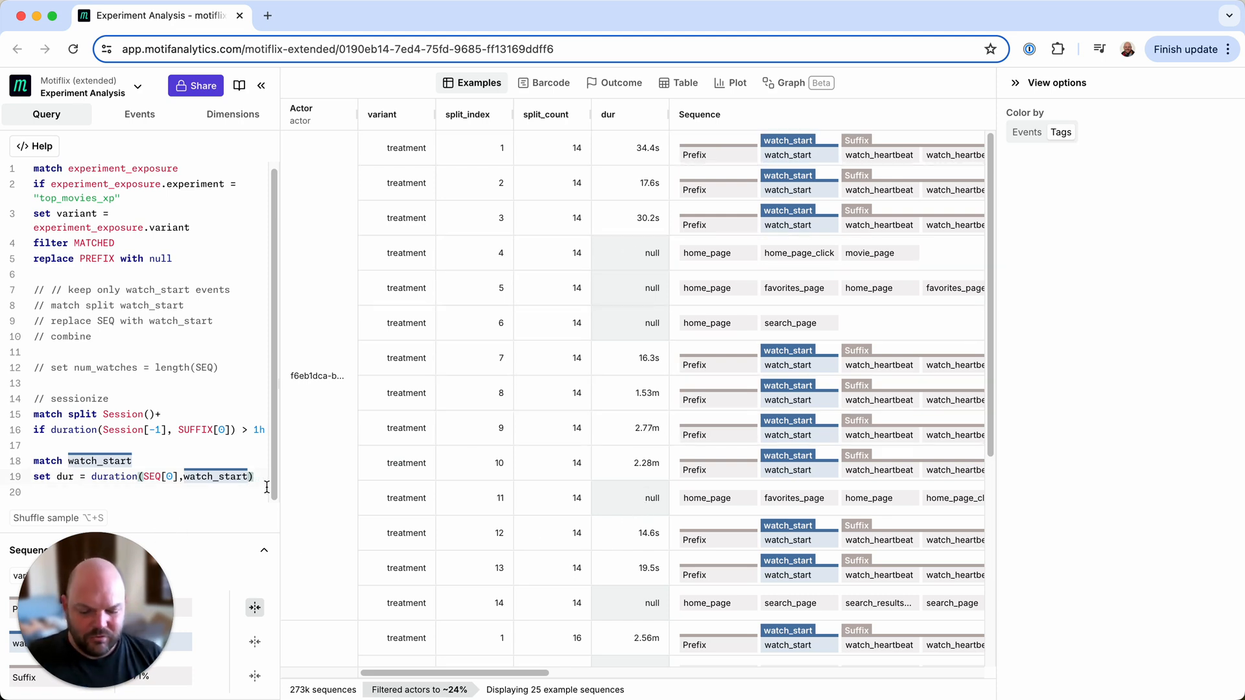
key(Return)
key(Return)
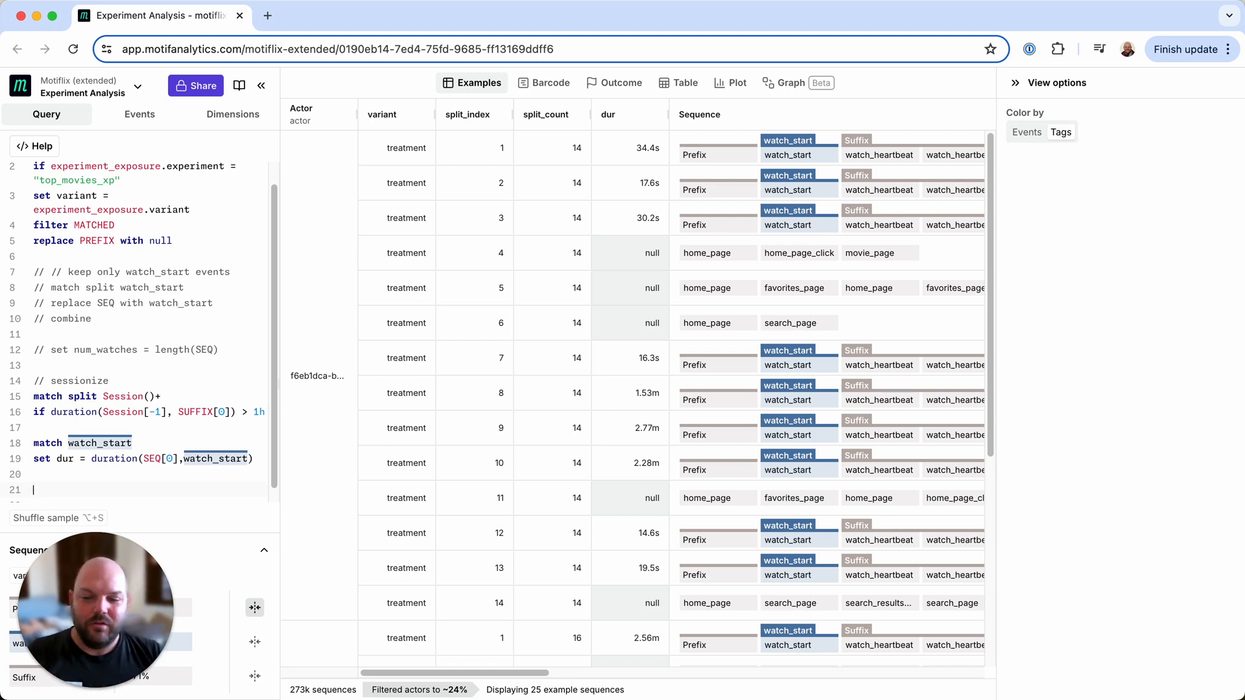
- Add the line combine avgdur = avg(dur) to average the durations per actor
text(com)
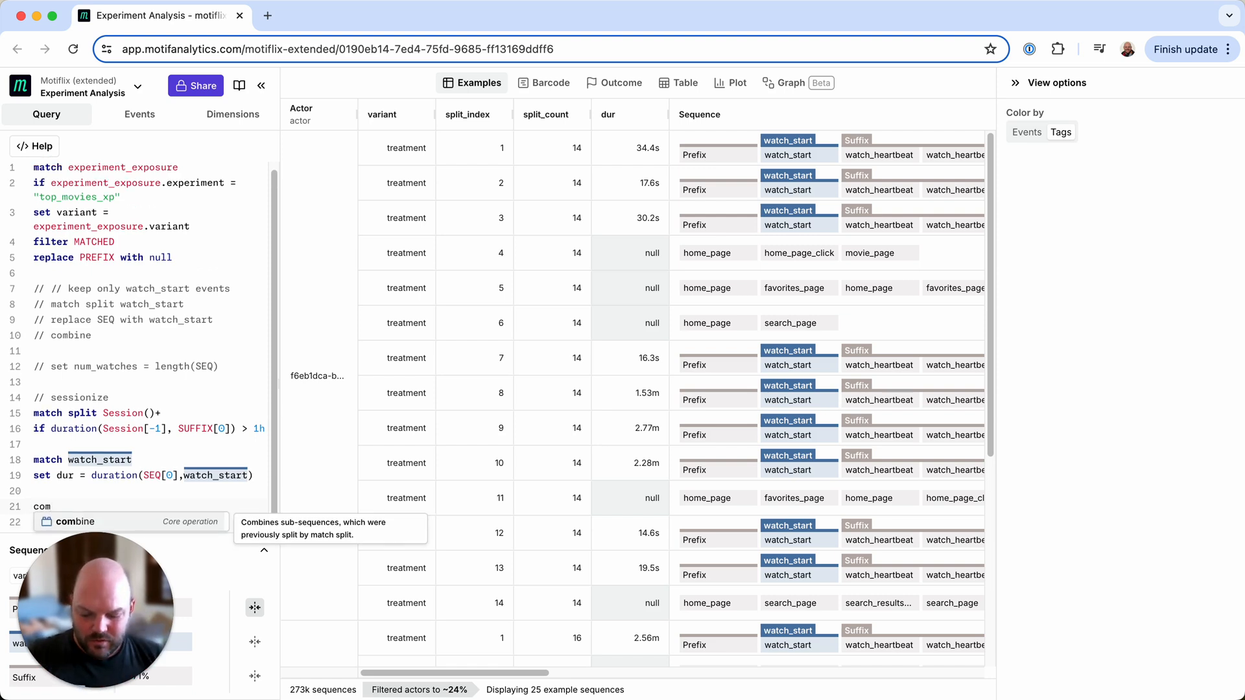
text(bine )
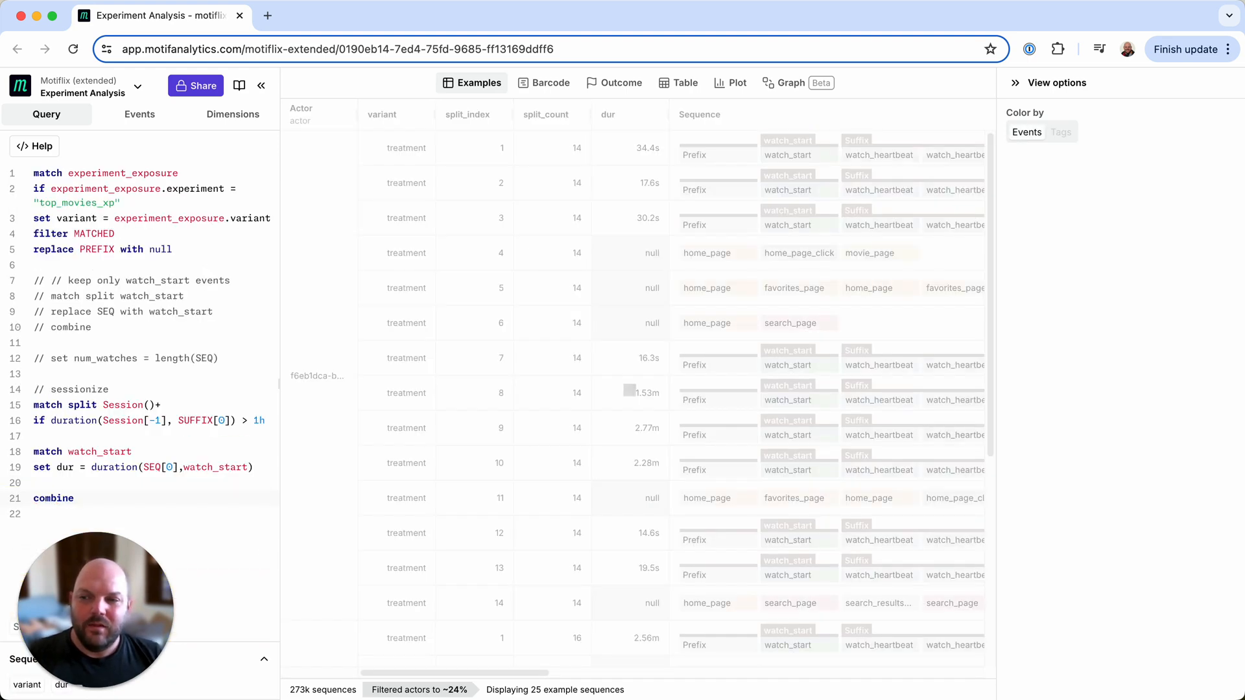
text(avgdur)
text( = avg(du)
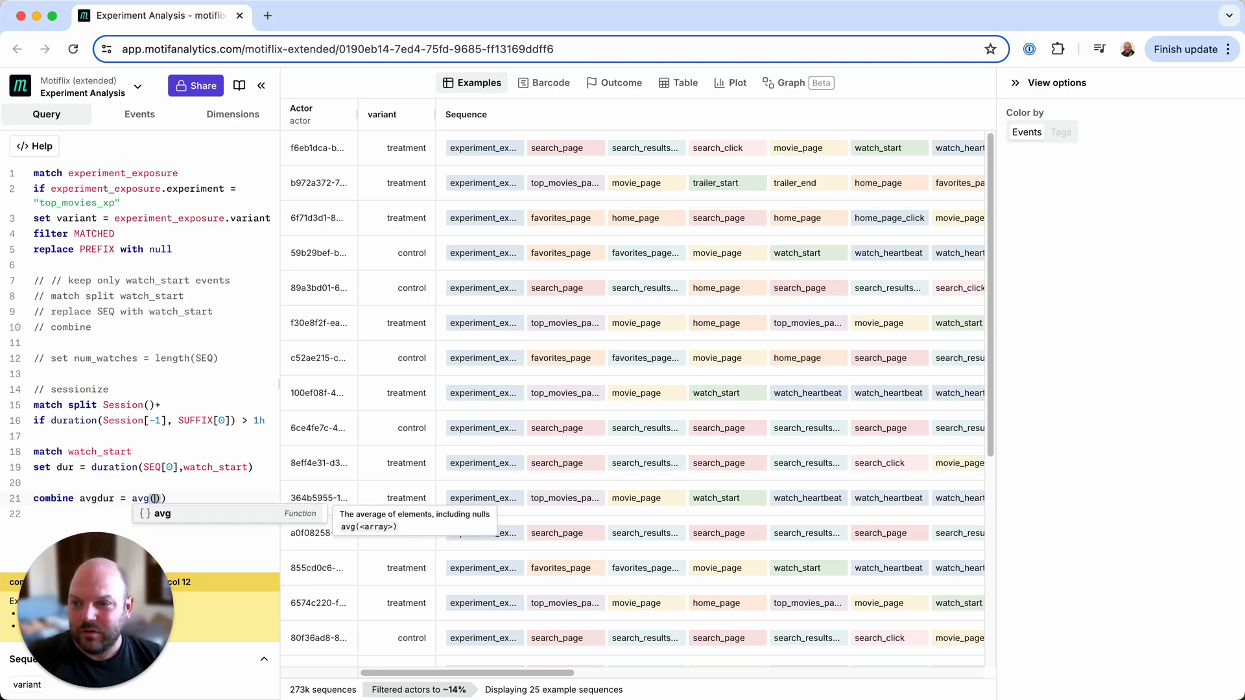
text(r)
key(Escape)
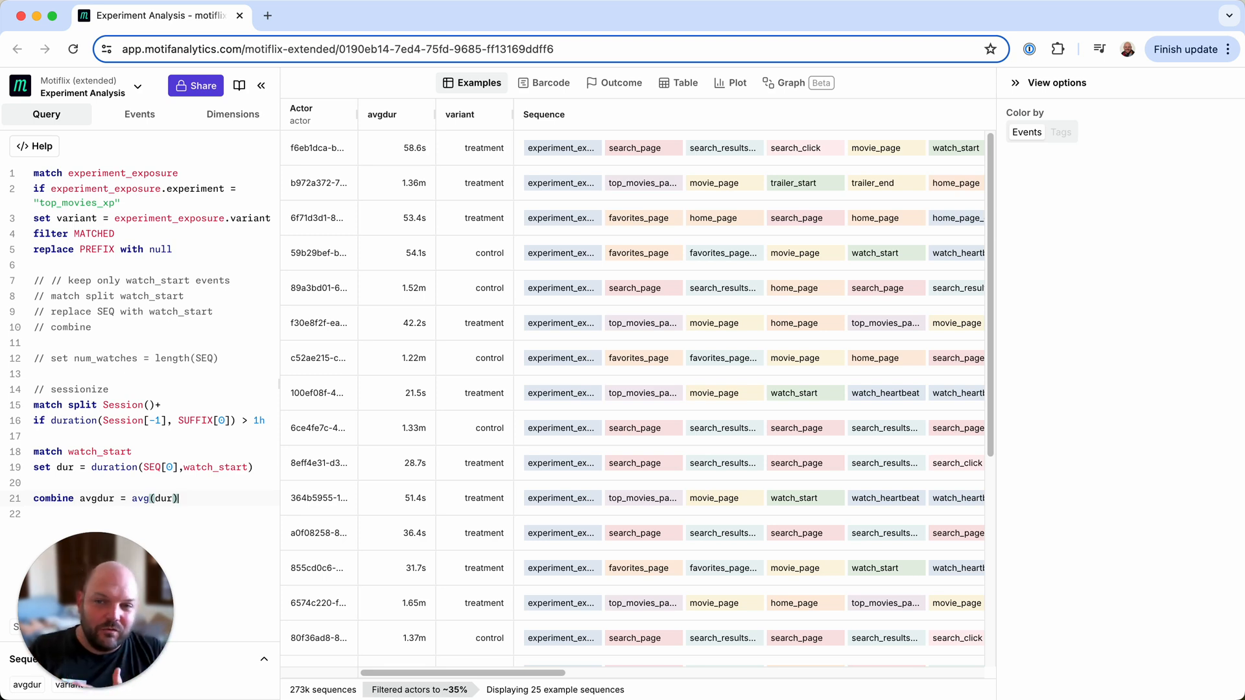
key(Return)
key(Return)
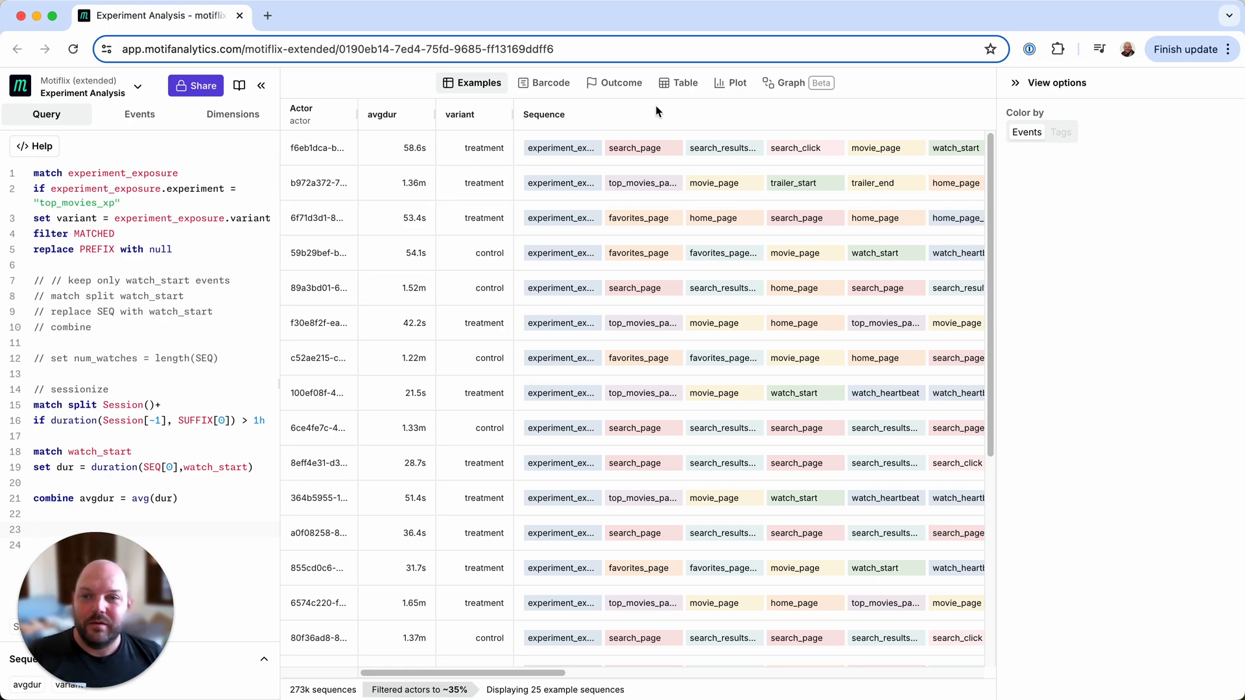
- Open the Plot view with avgdur on the x-axis, grouped by variant
click(730, 83)
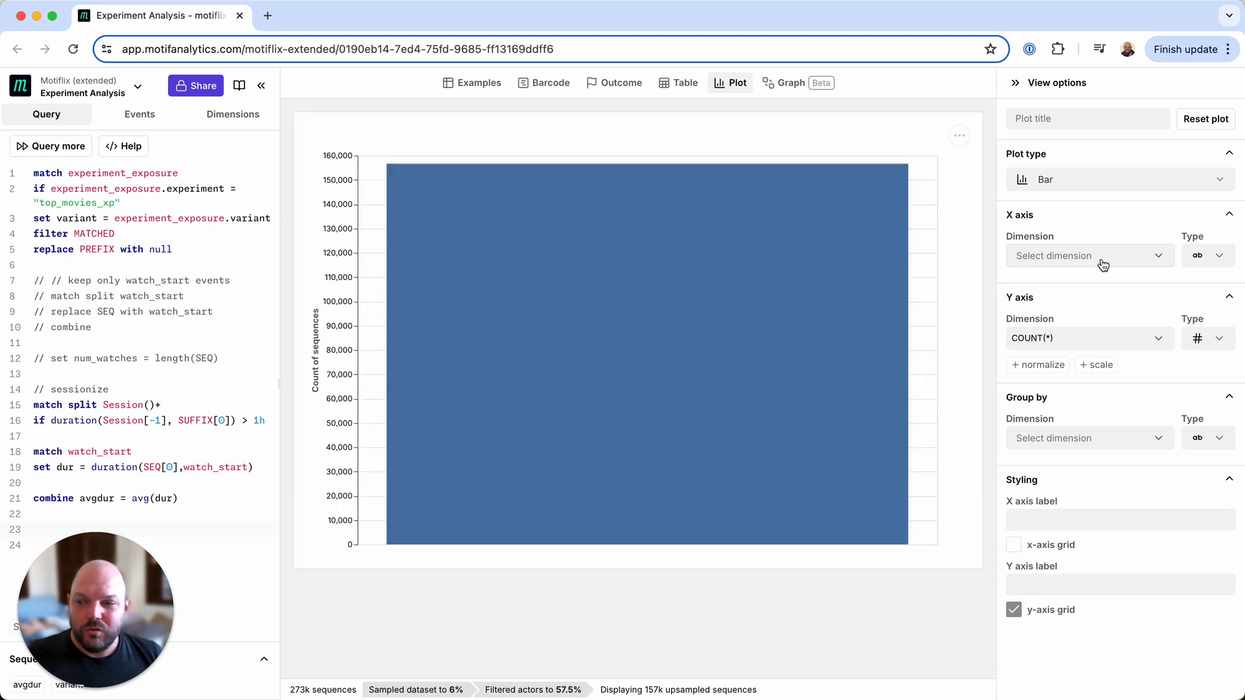
click(1110, 257)
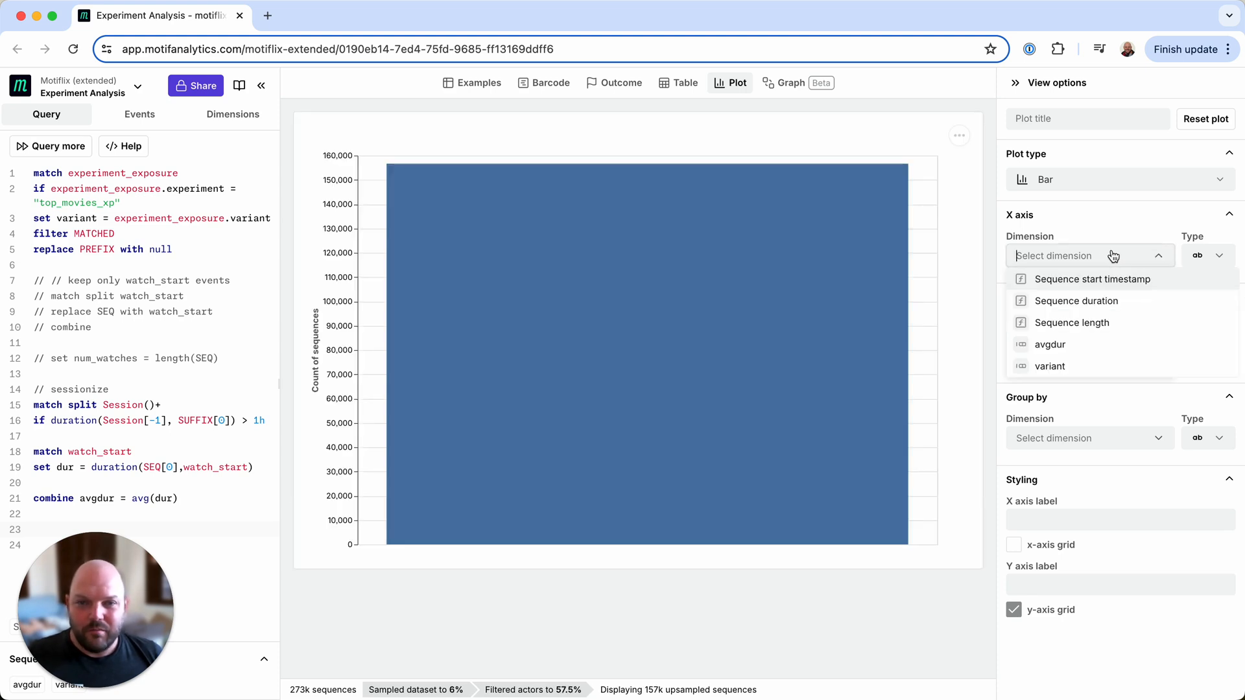
click(1074, 345)
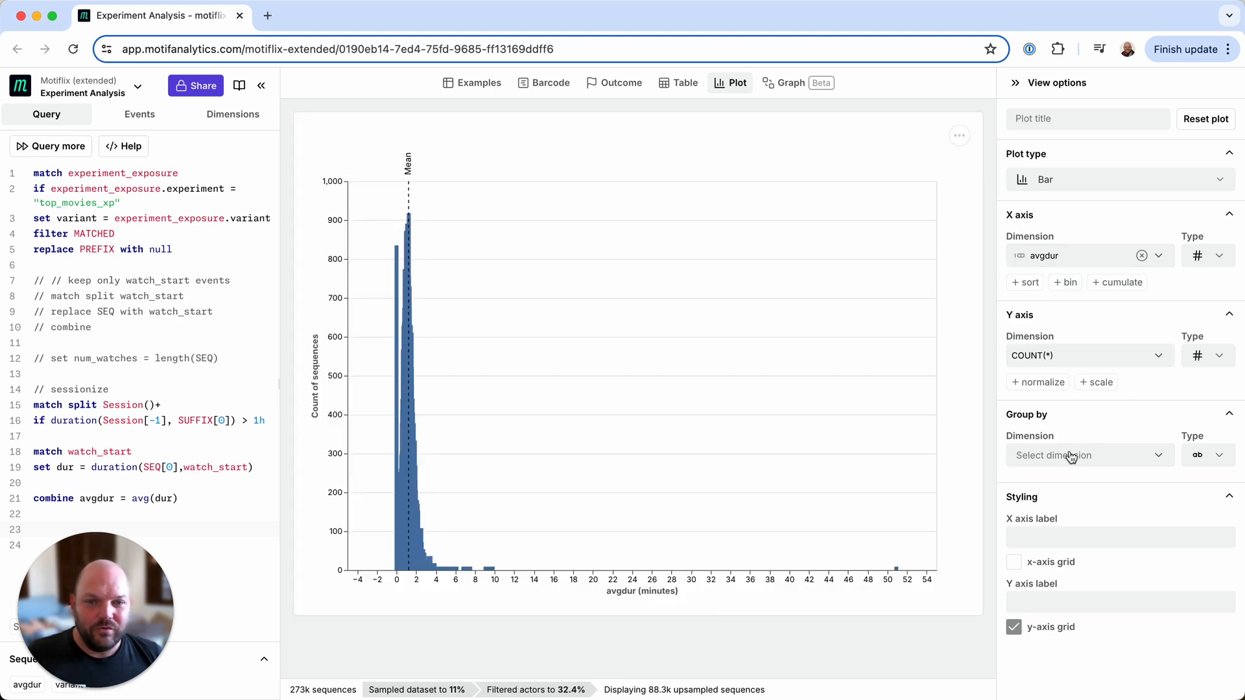
click(1071, 457)
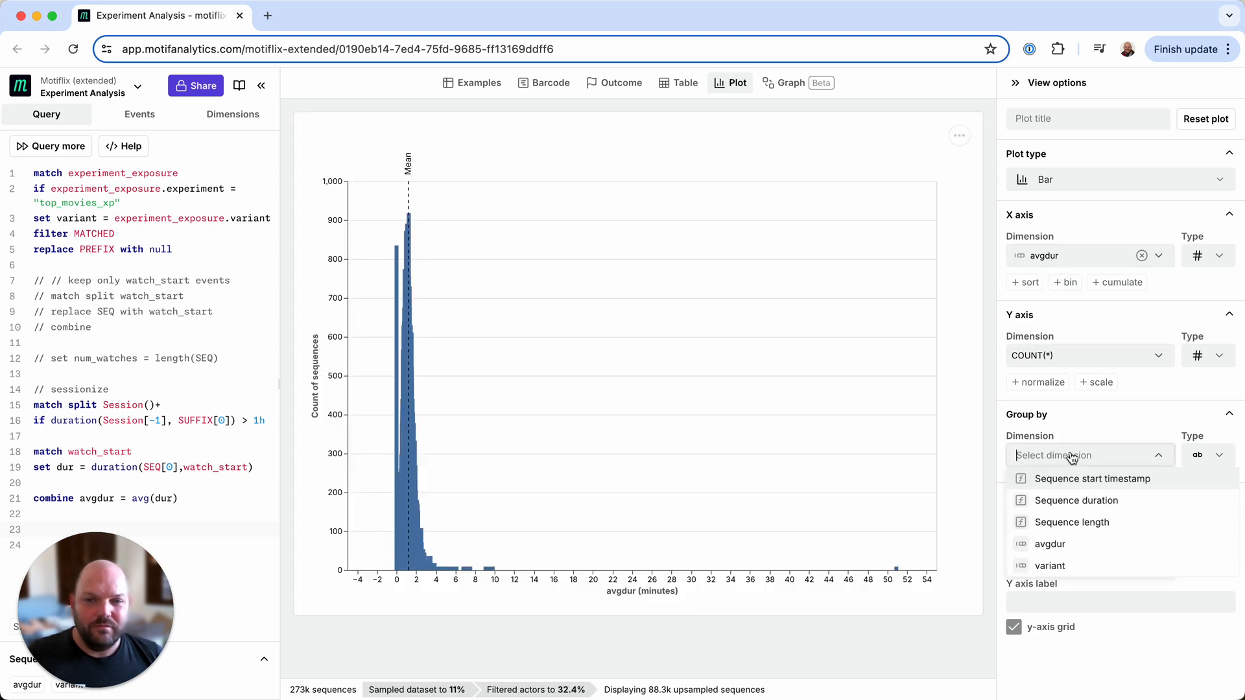
click(1075, 566)
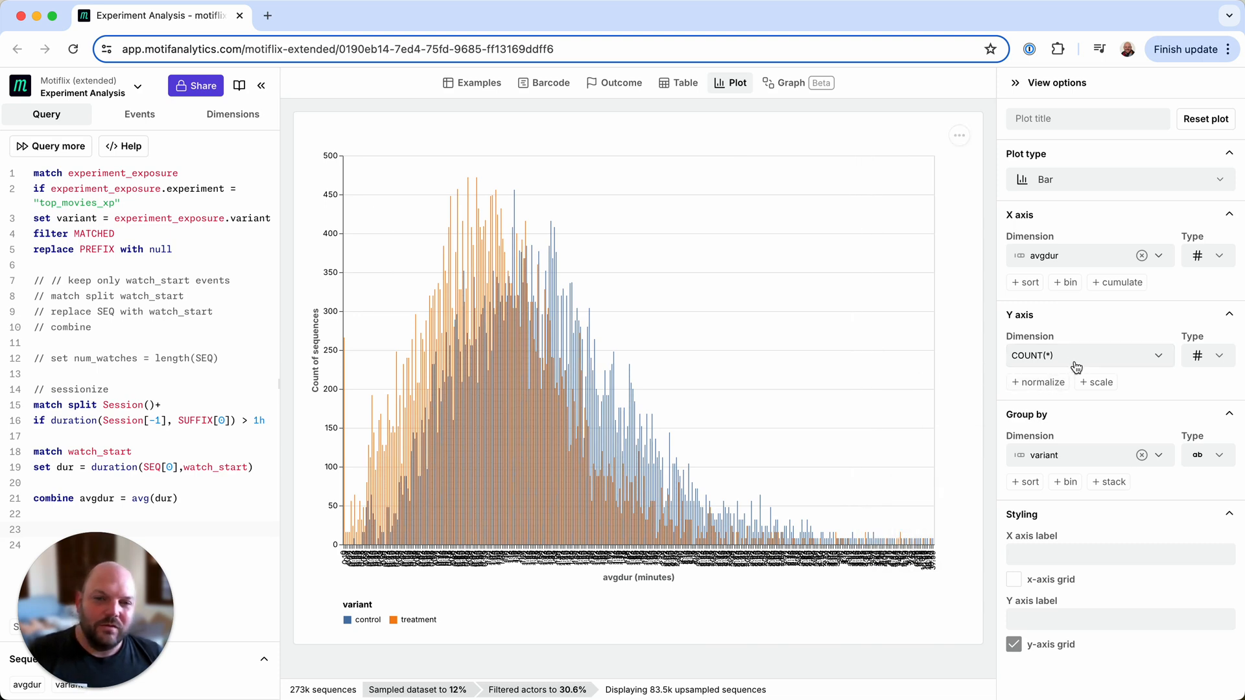
- Normalize the y-axis to Percent of all (including null values)
click(1044, 384)
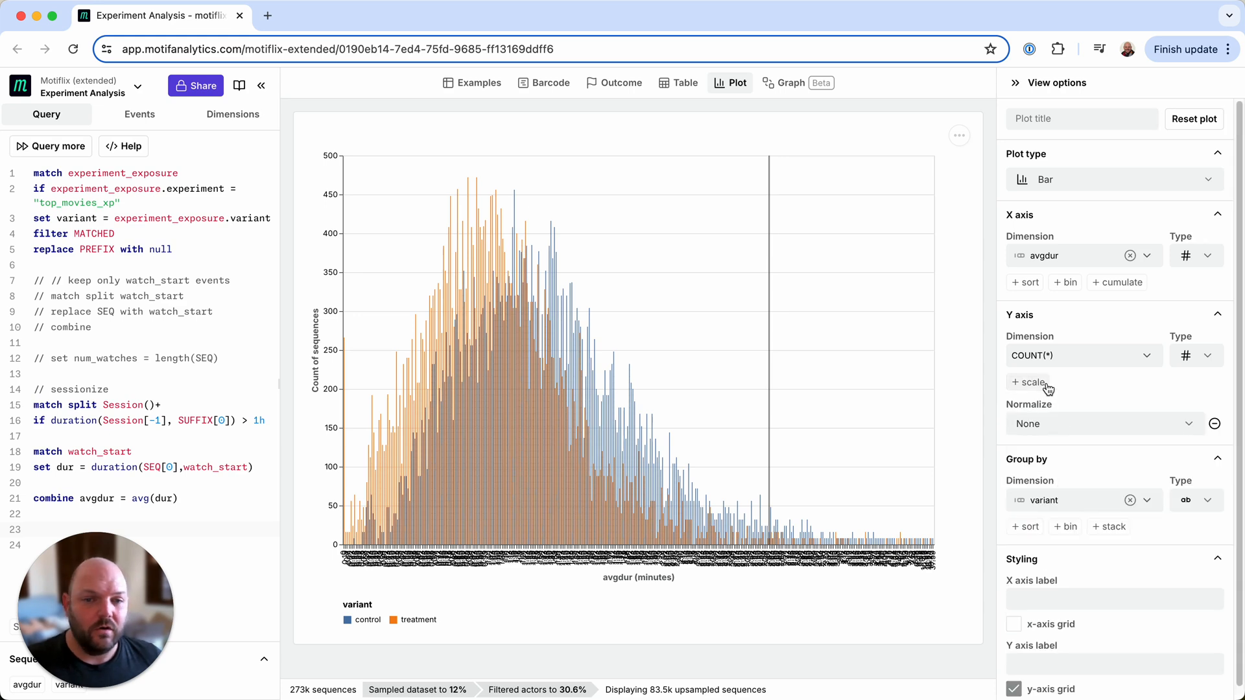
click(1065, 430)
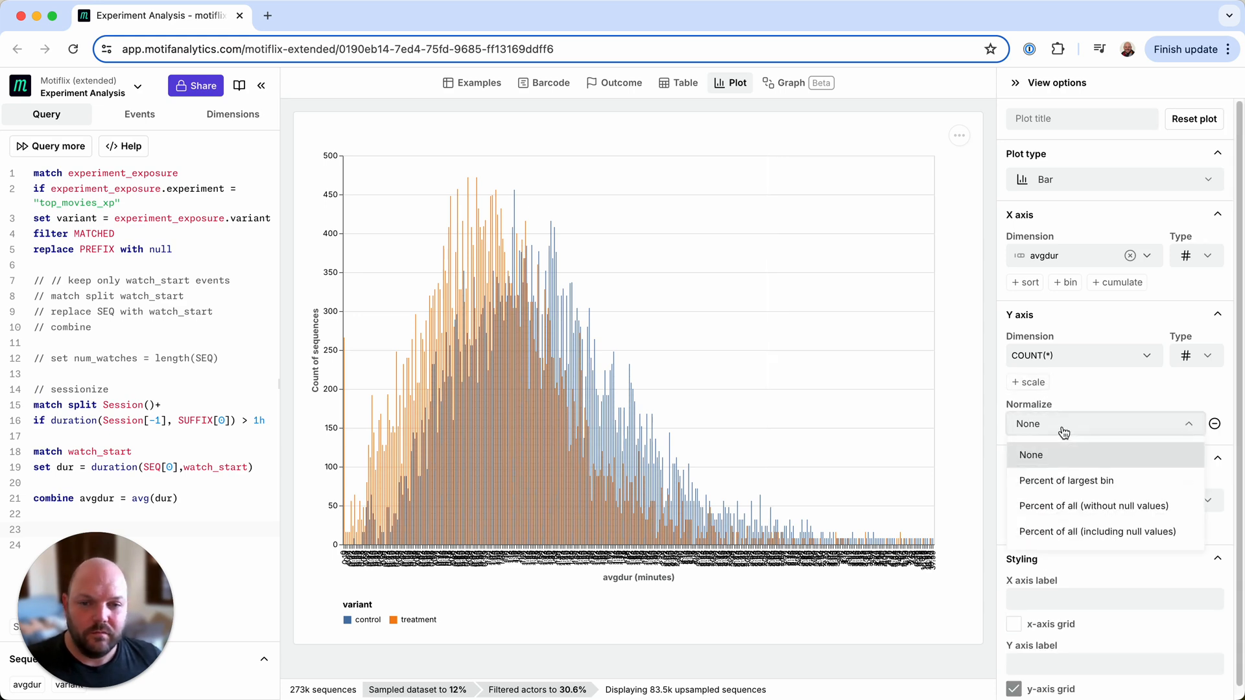
click(1085, 531)
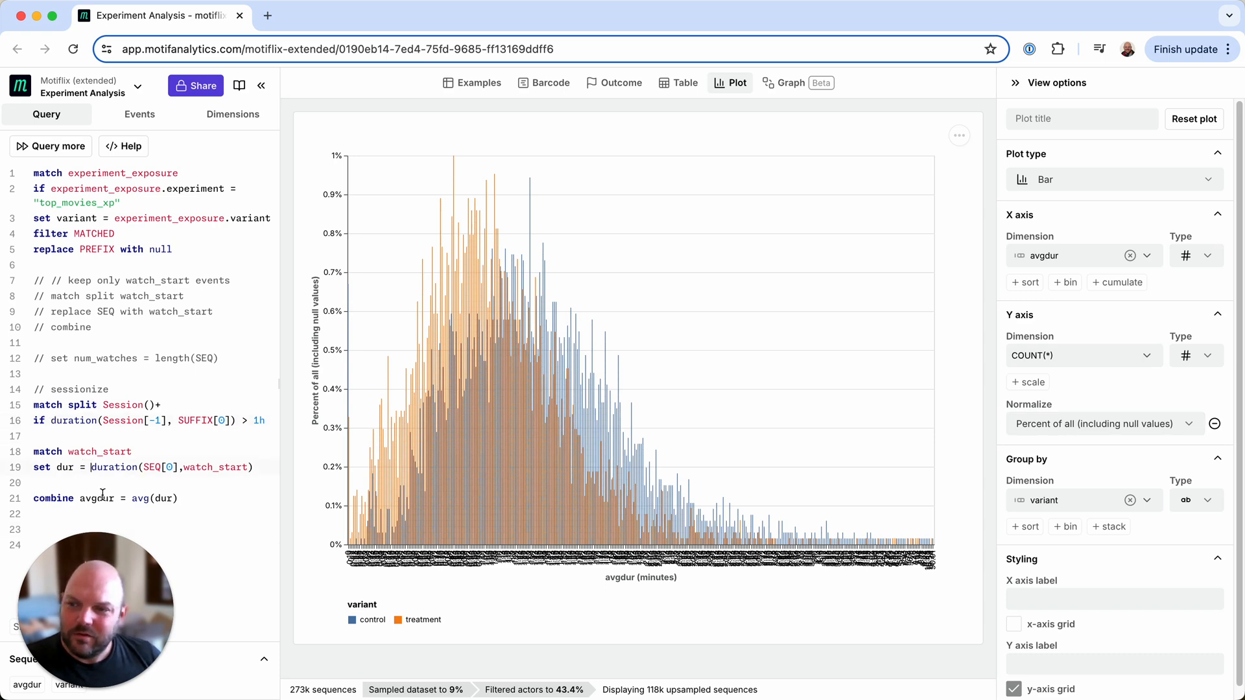
- Wrap the dur duration expression in coalesce with a 5m default, then run the query
text(coalesce)
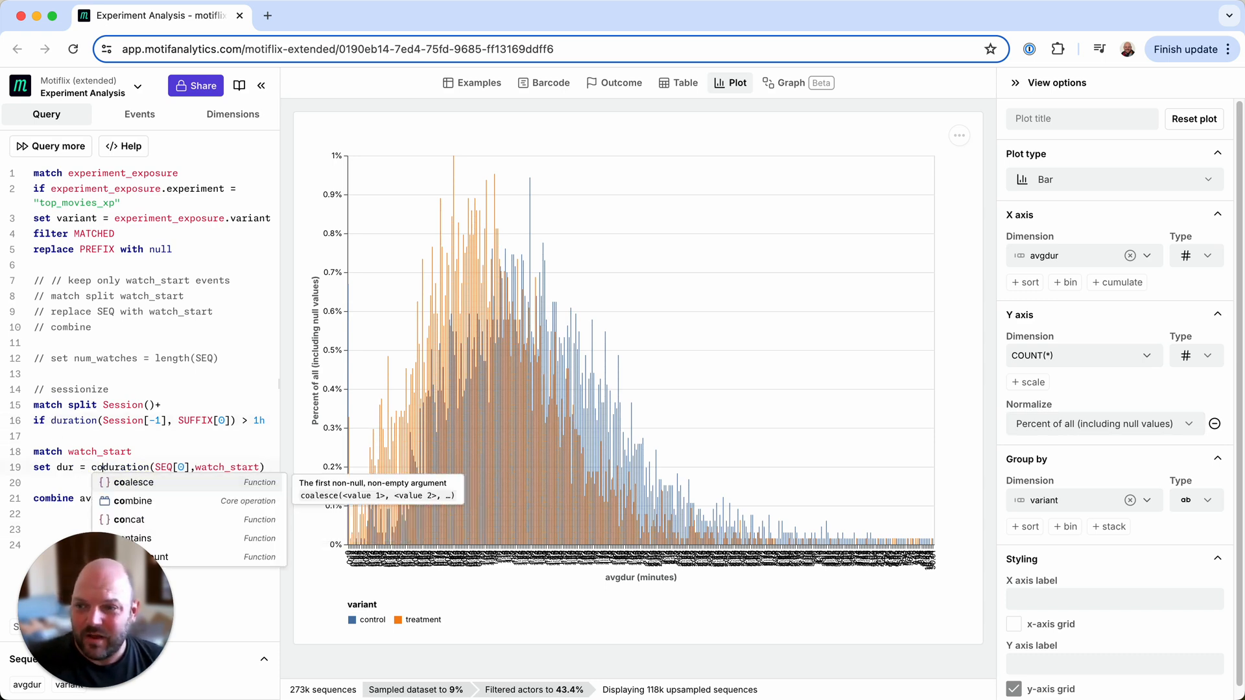
text(()
key(End)
text(,)
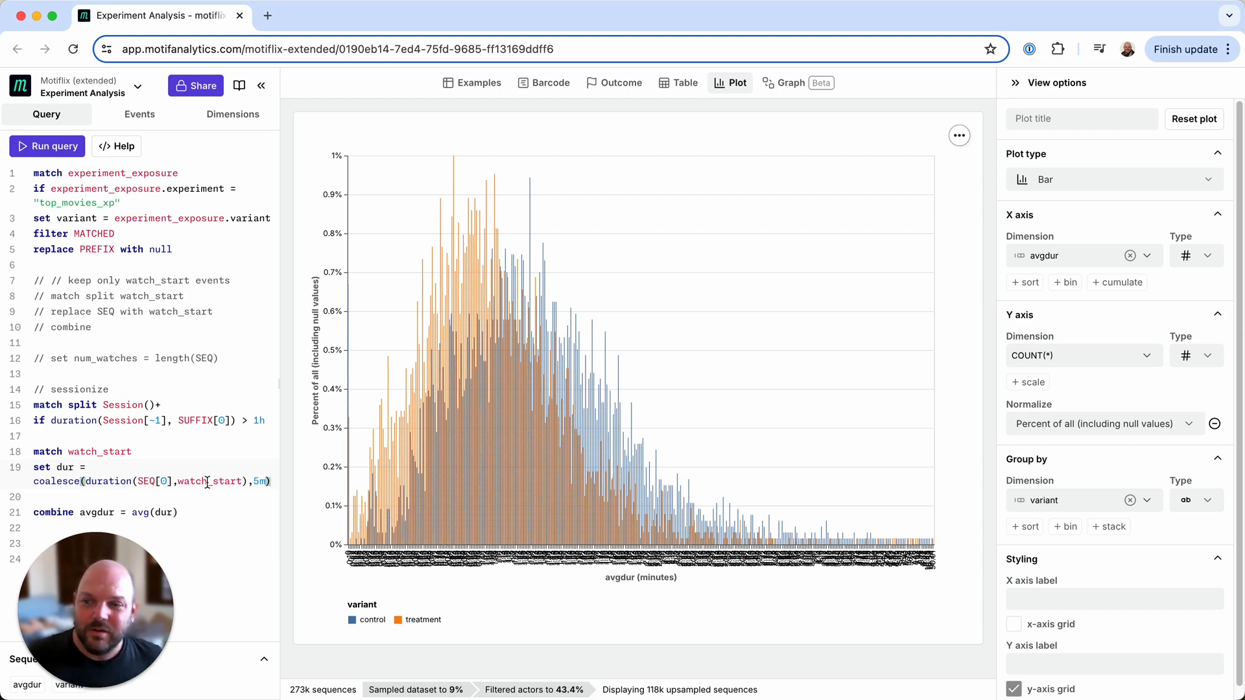
click(50, 153)
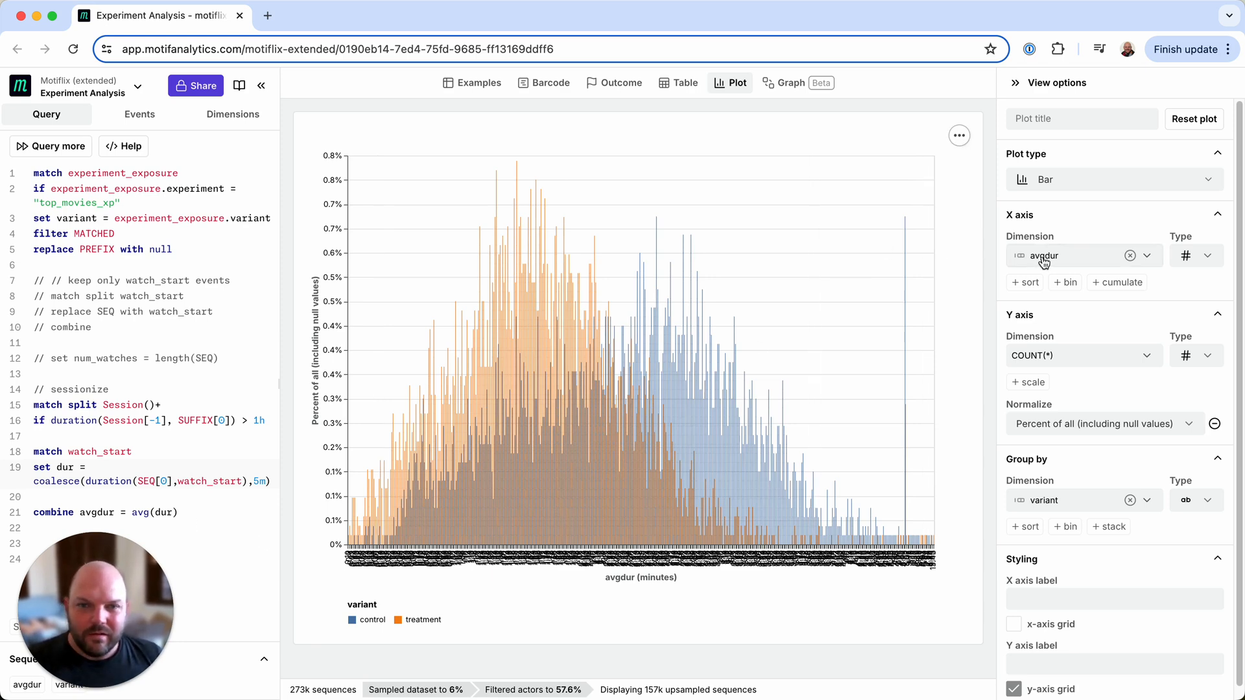
- Plot variant on the x-axis against avgdur on the y-axis, and remove the variant grouping
click(1148, 261)
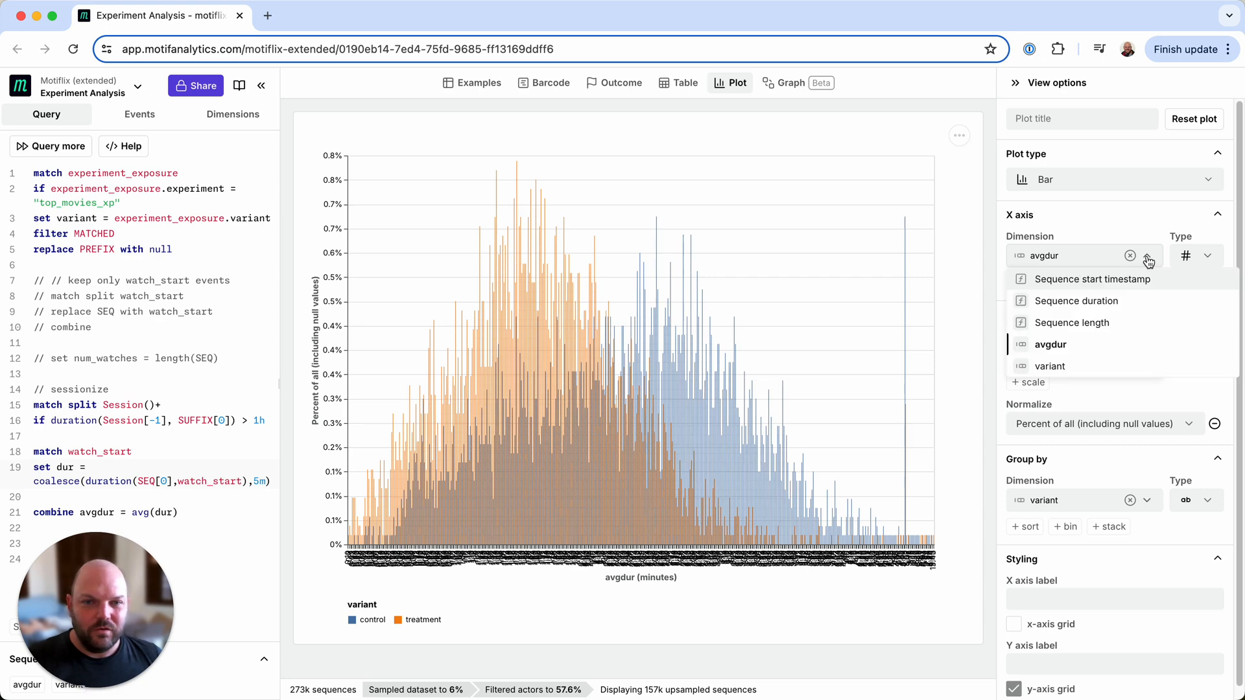
click(1083, 368)
click(1083, 358)
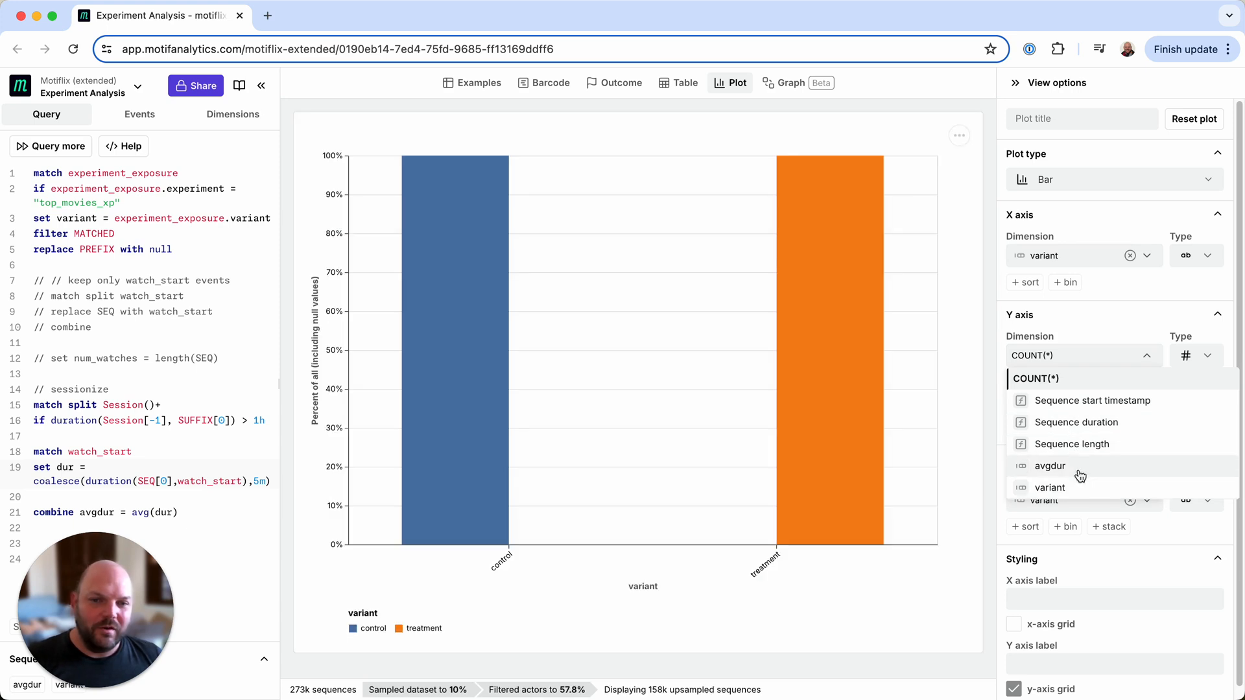
click(1075, 462)
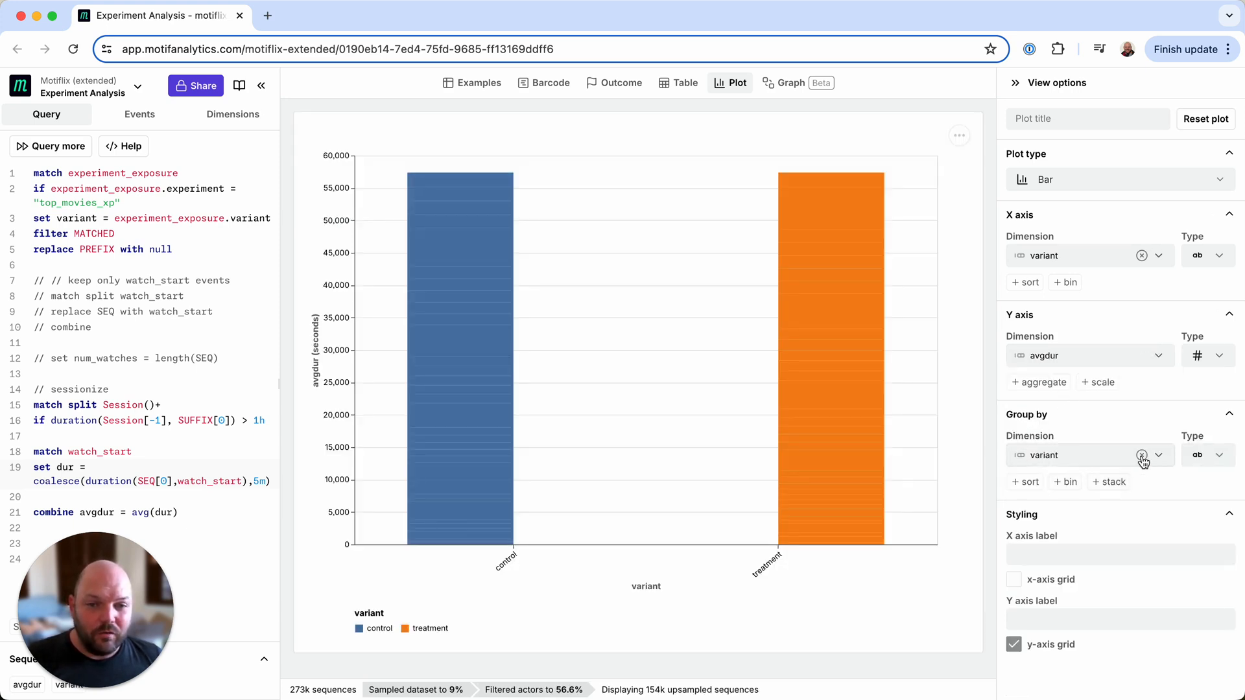
click(1142, 456)
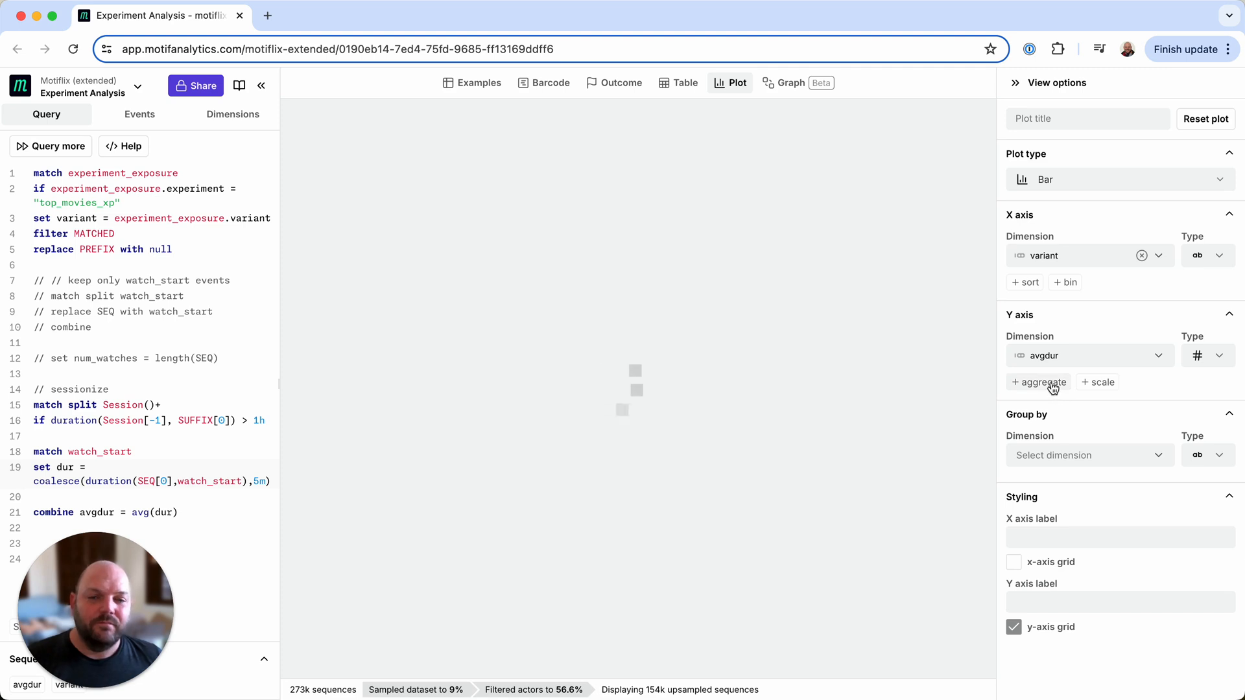
- Aggregate the avgdur y-axis using mean (with error bars)
click(1034, 382)
click(1061, 421)
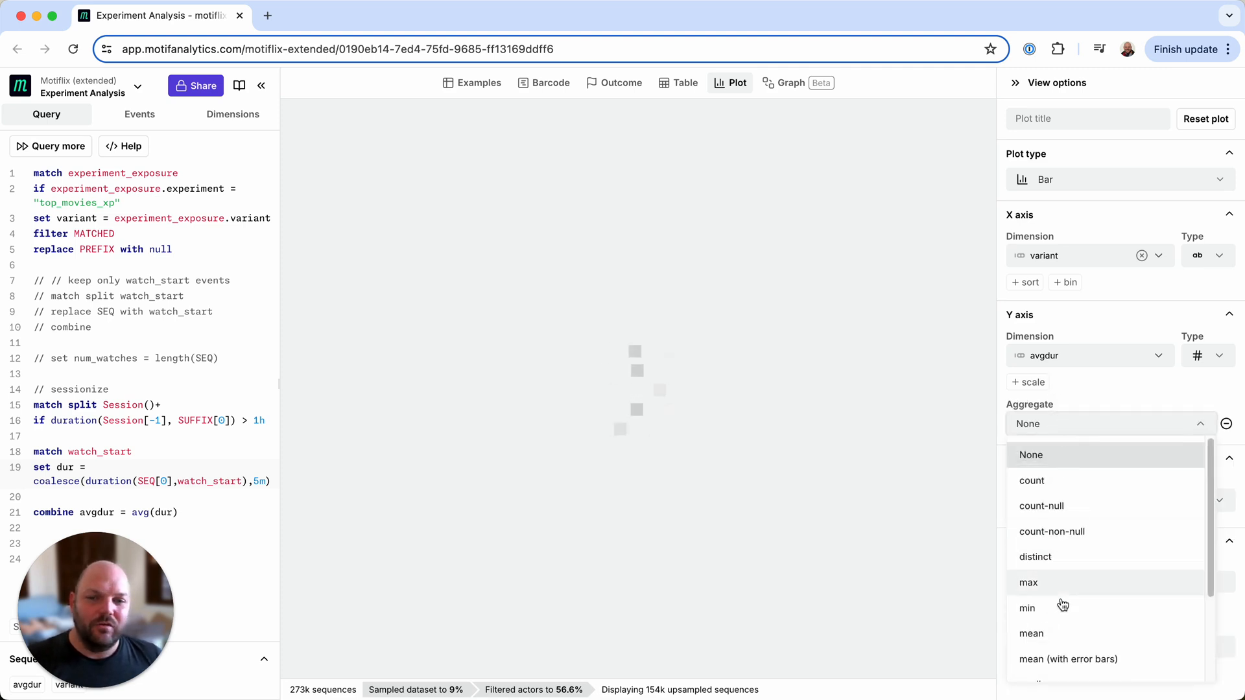
click(1072, 655)
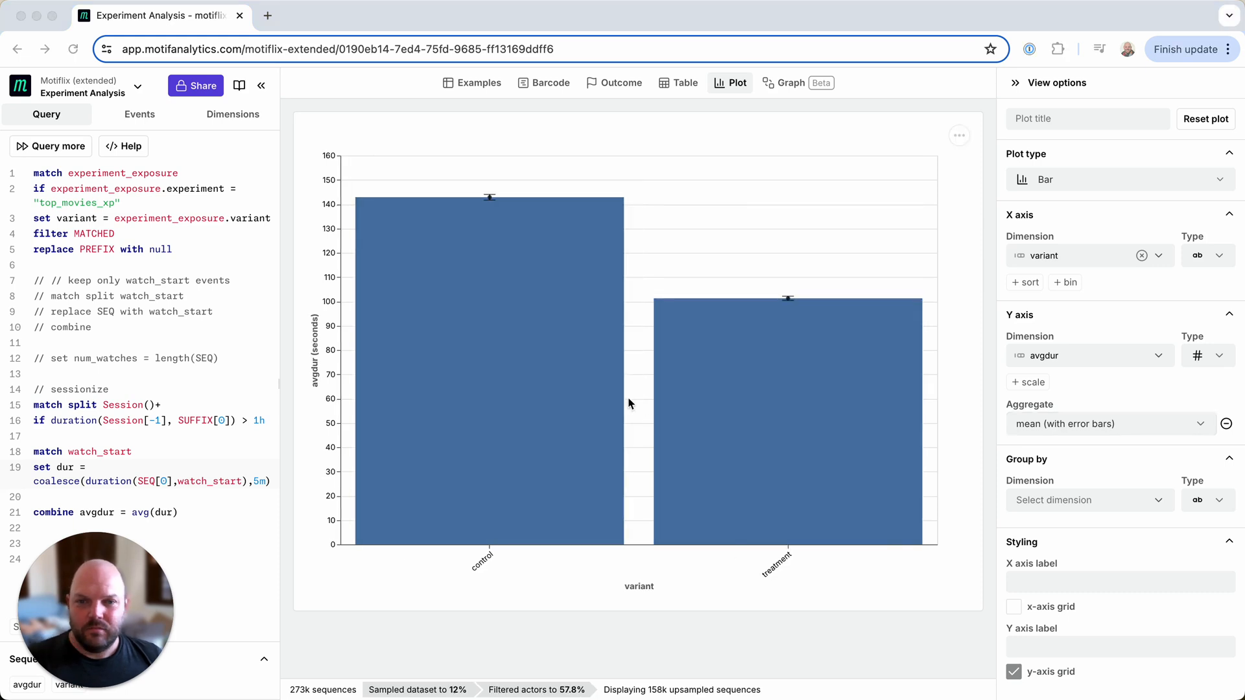
click(628, 222)
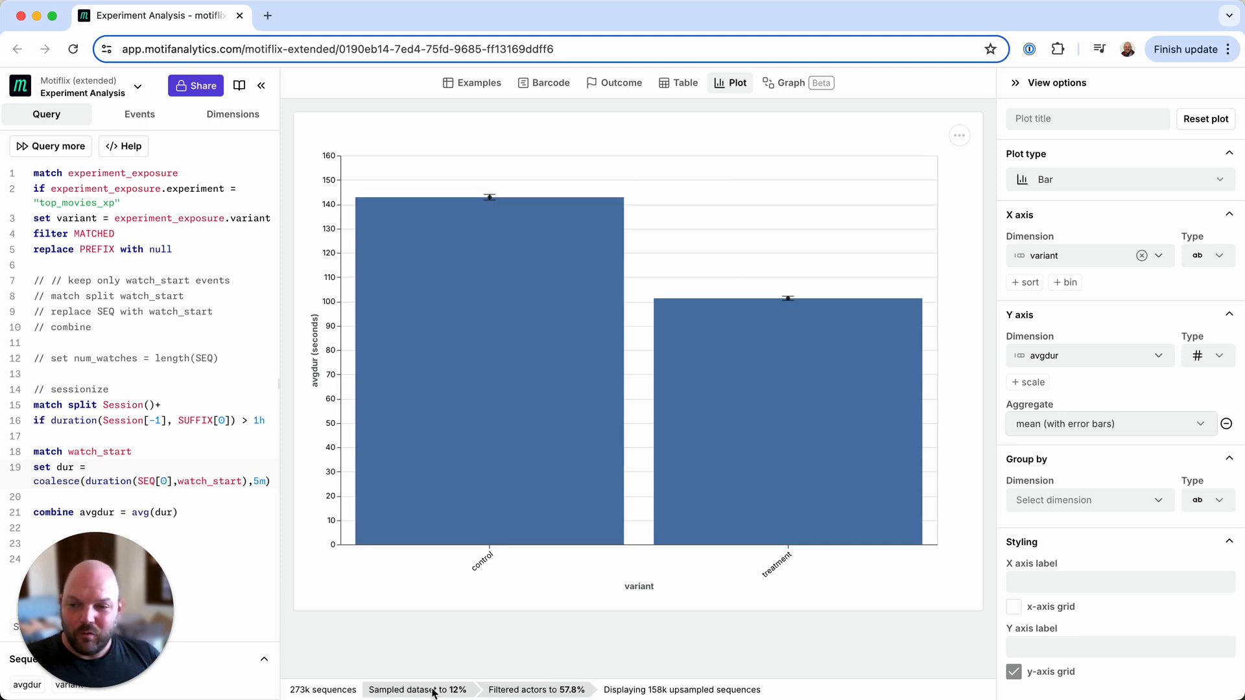
- Rerun the query on more of the data and compare the control and treatment bars' average durations
mouse_move(416, 696)
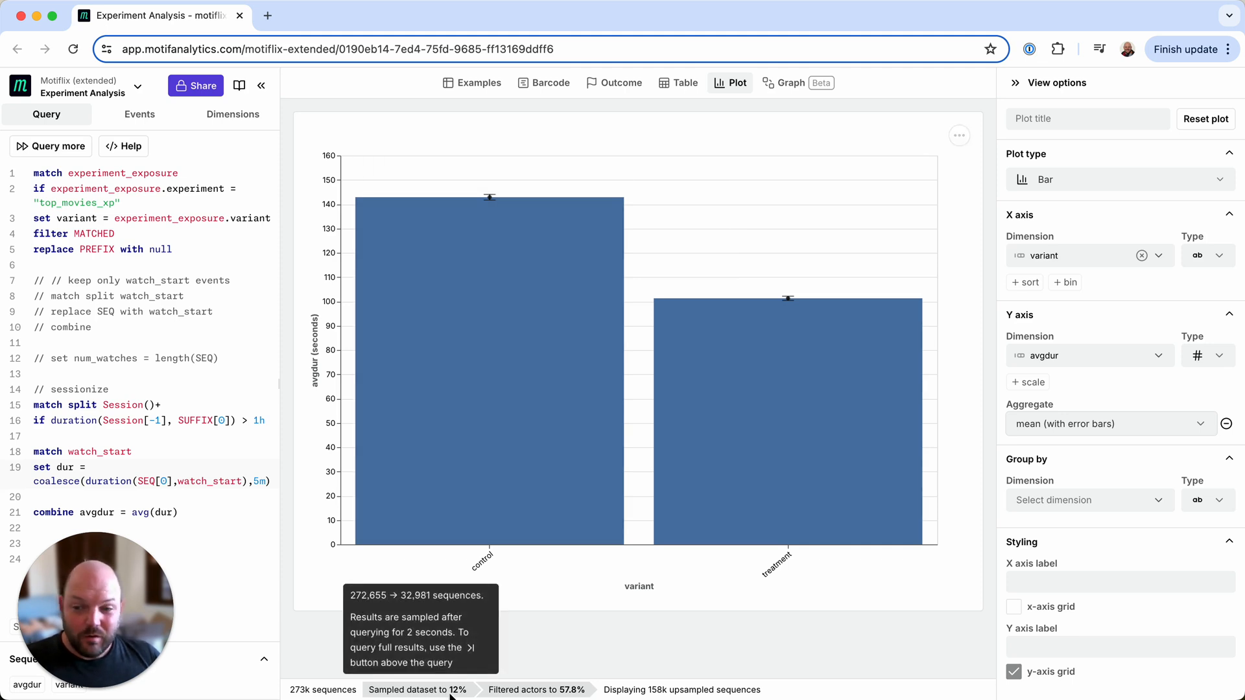
click(55, 147)
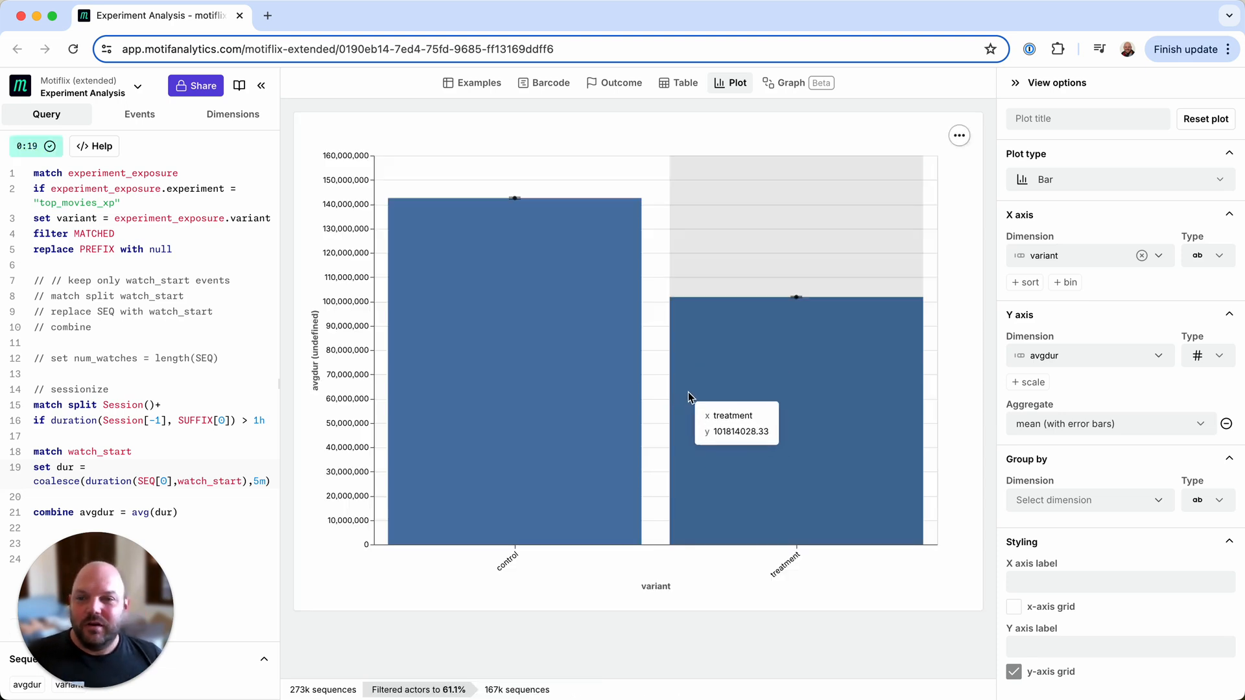
mouse_move(619, 334)
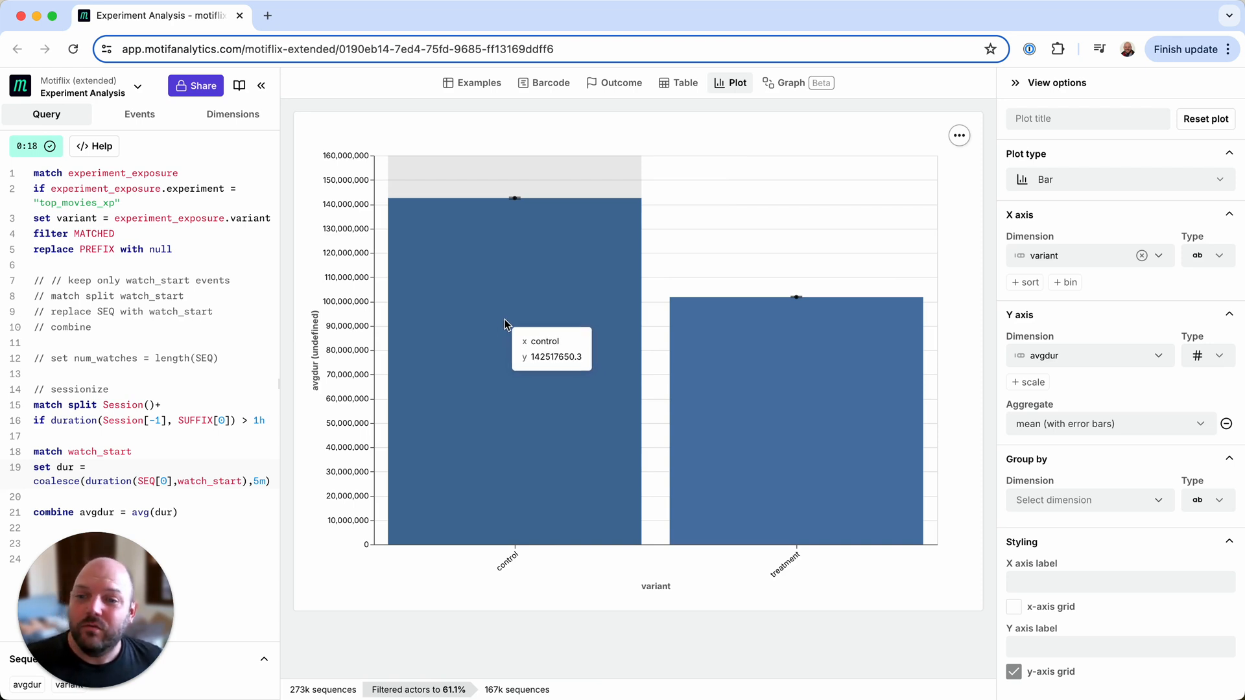
mouse_move(770, 382)
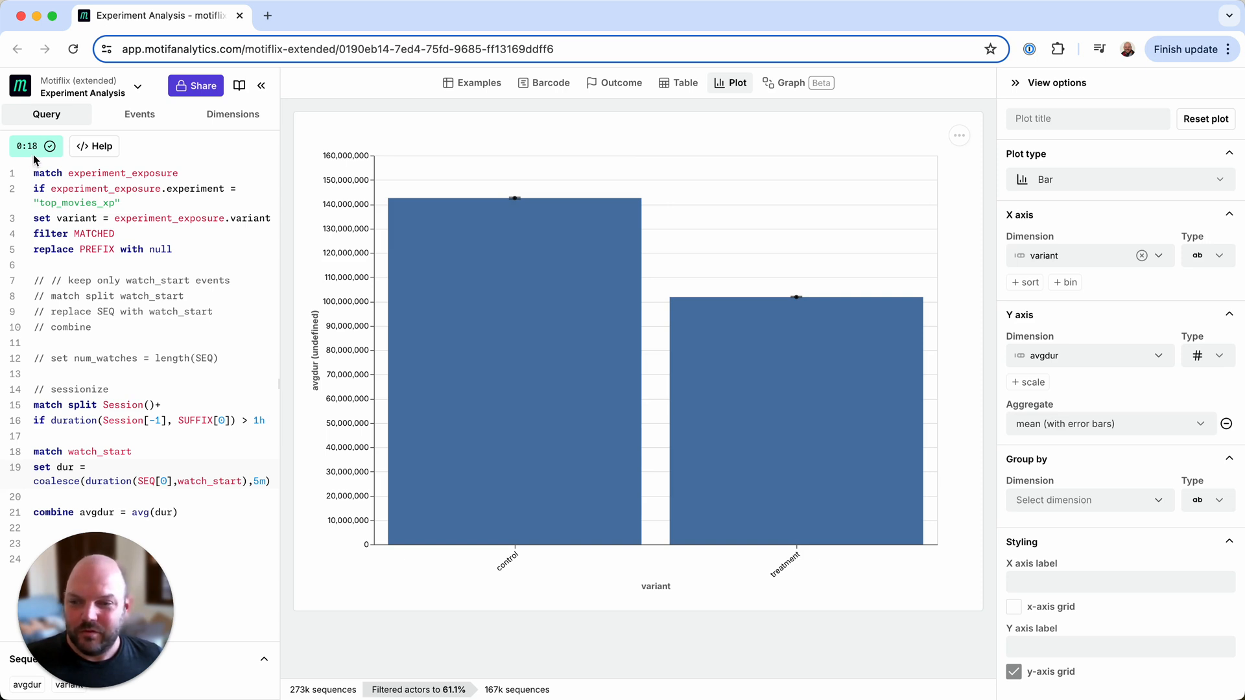
mouse_move(456, 298)
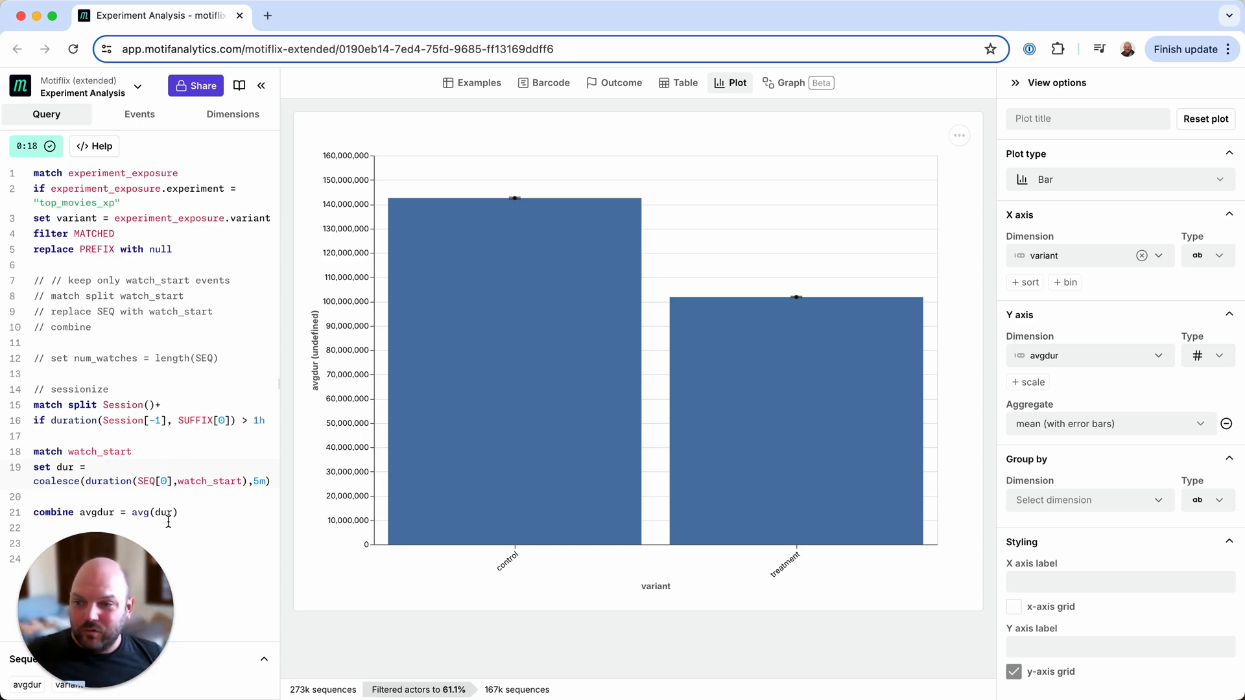
mouse_move(508, 289)
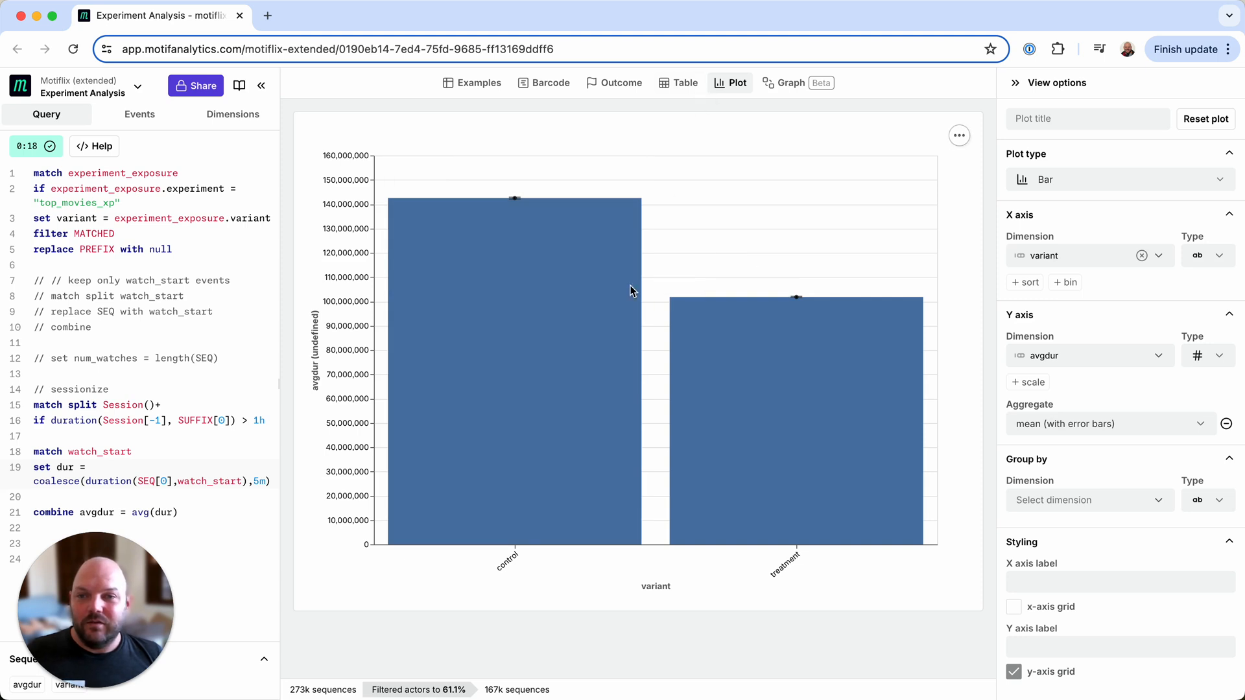